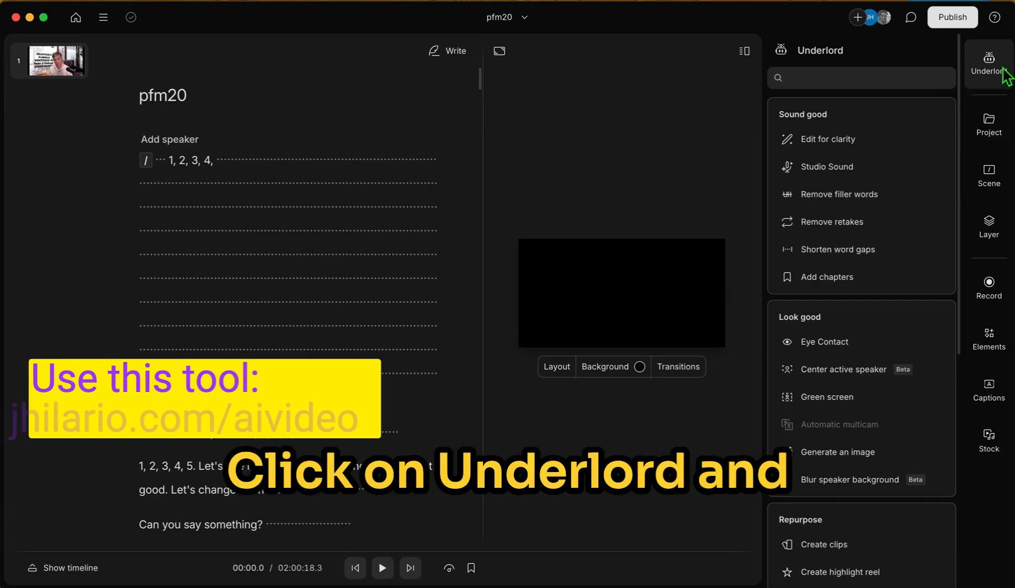
Step: Find all filler words in the pfm20 script with Underlord and briefly play back the "So" match at 6:23
{"action": "left_click", "coordinate": [997, 72]}
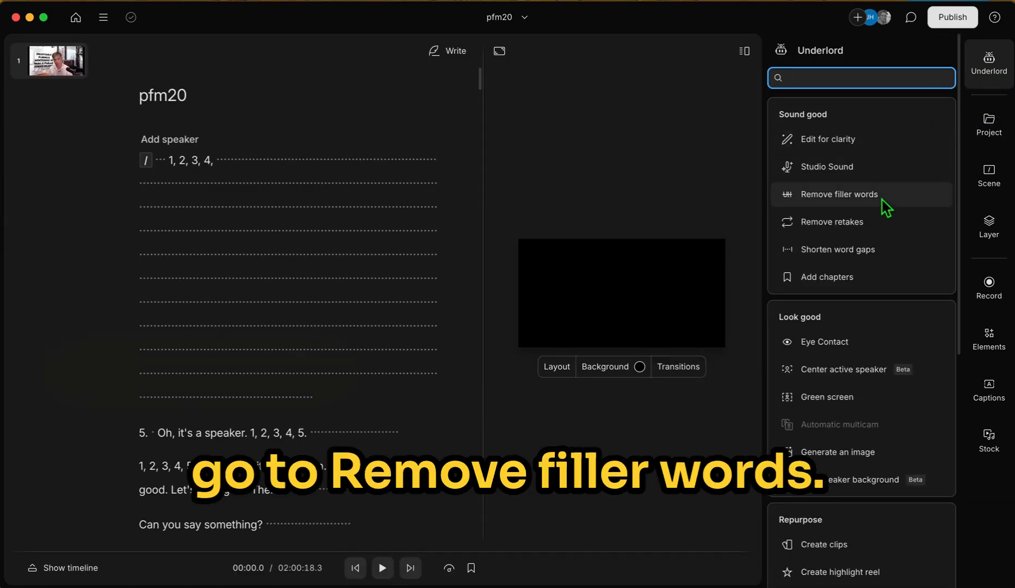
{"action": "mouse_move", "coordinate": [882, 199]}
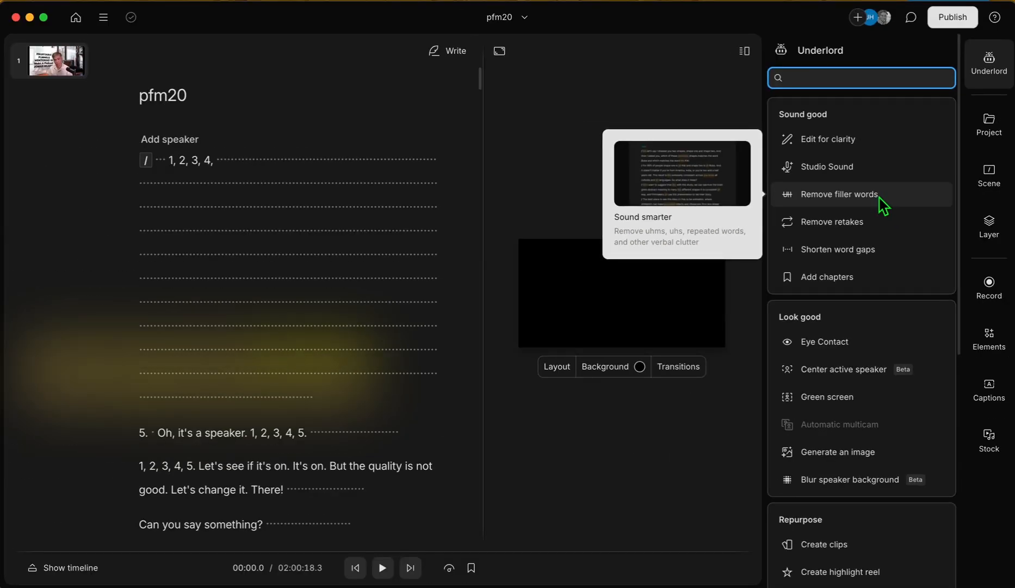
{"action": "left_click", "coordinate": [883, 203]}
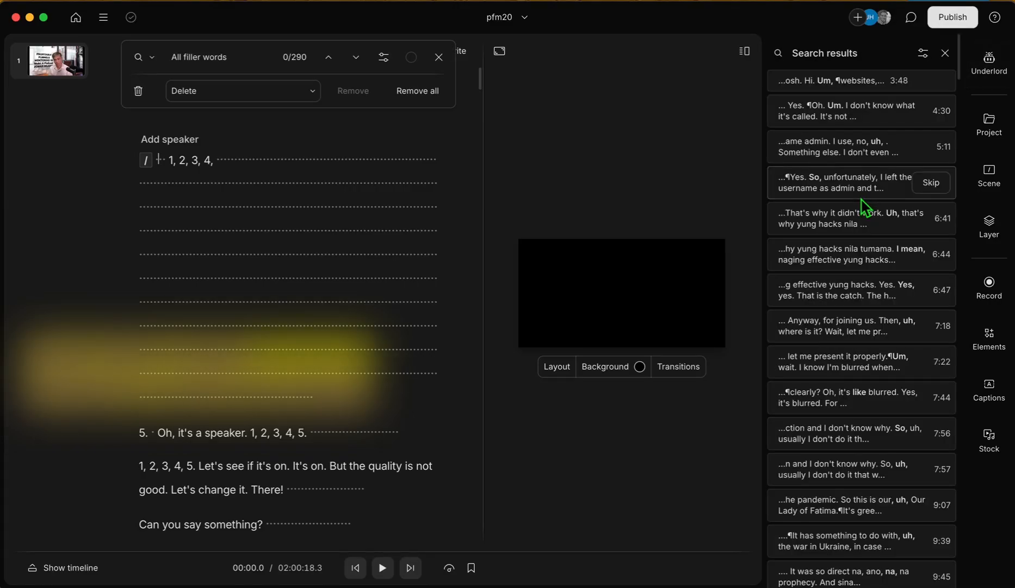
{"action": "left_click", "coordinate": [862, 197]}
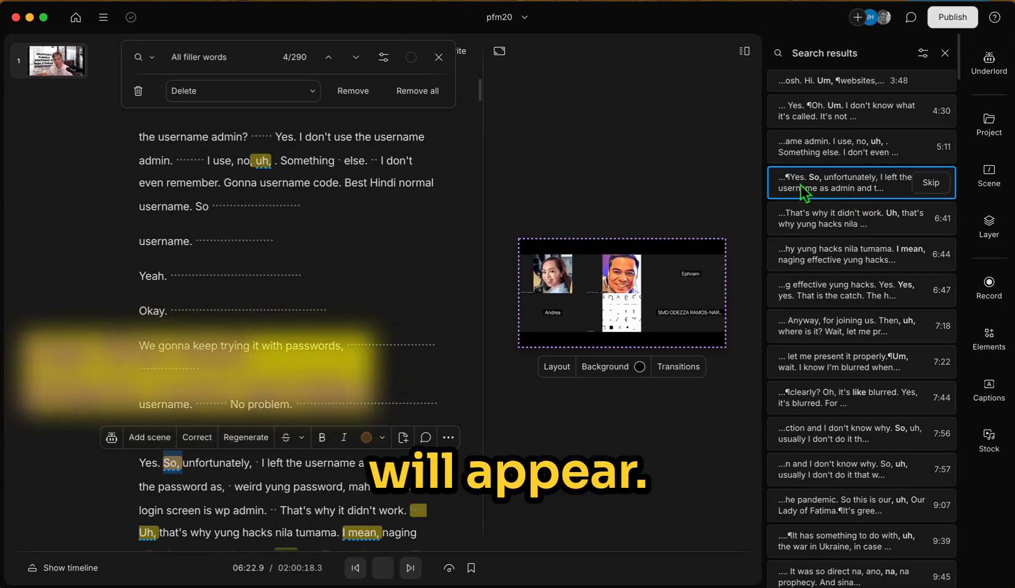
{"action": "key", "text": "space"}
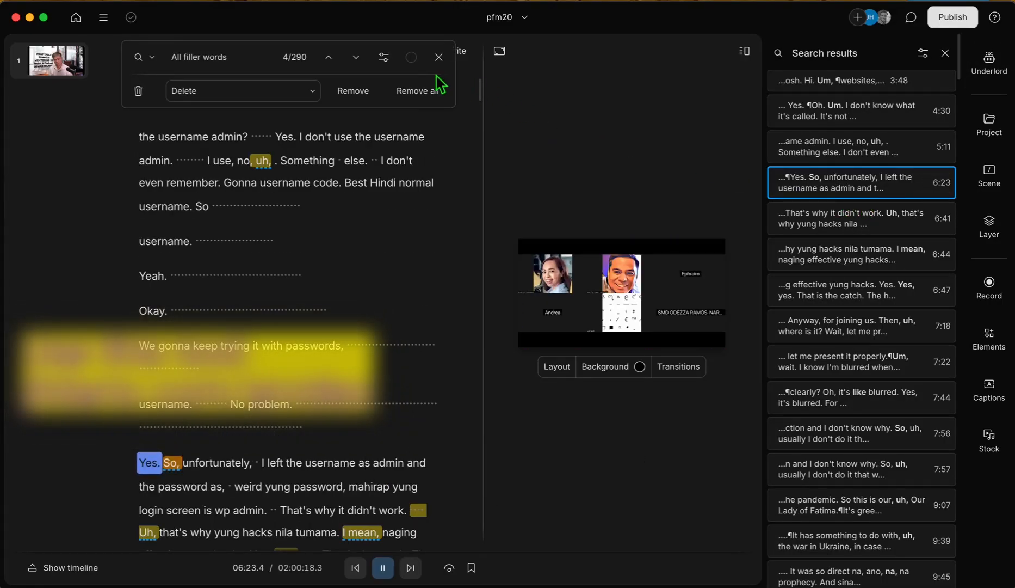
{"action": "left_click", "coordinate": [387, 569]}
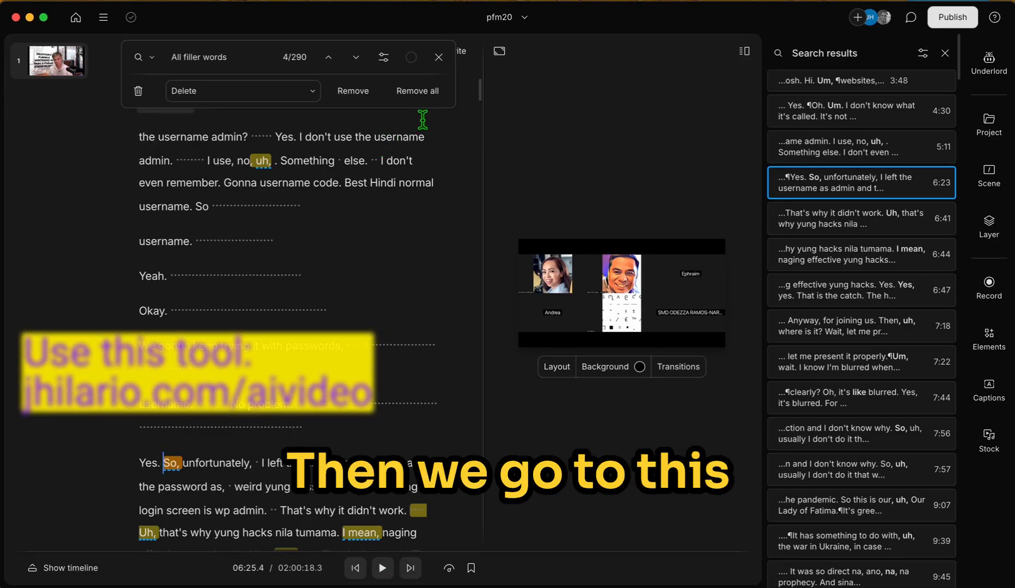
Step: Delete all the filler words found in the script, including the matches left over from the first removal
{"action": "right_click", "coordinate": [422, 116]}
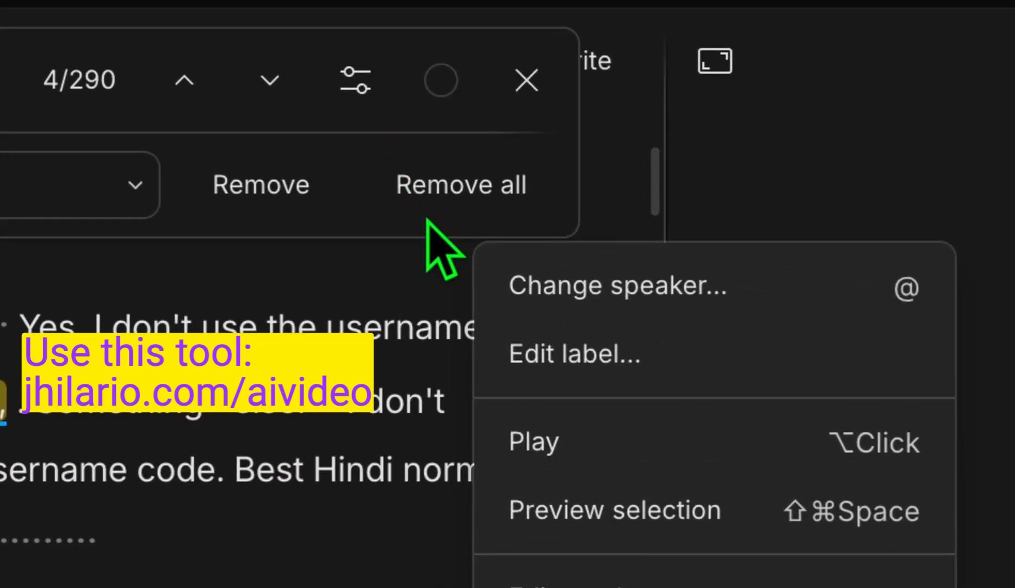
{"action": "left_click", "coordinate": [463, 201]}
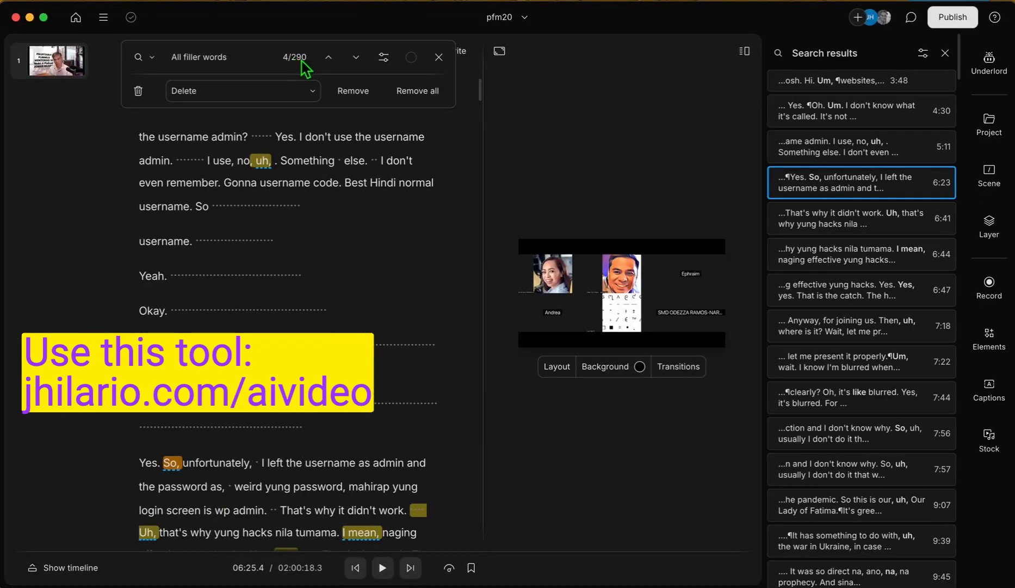
{"action": "left_click", "coordinate": [426, 98]}
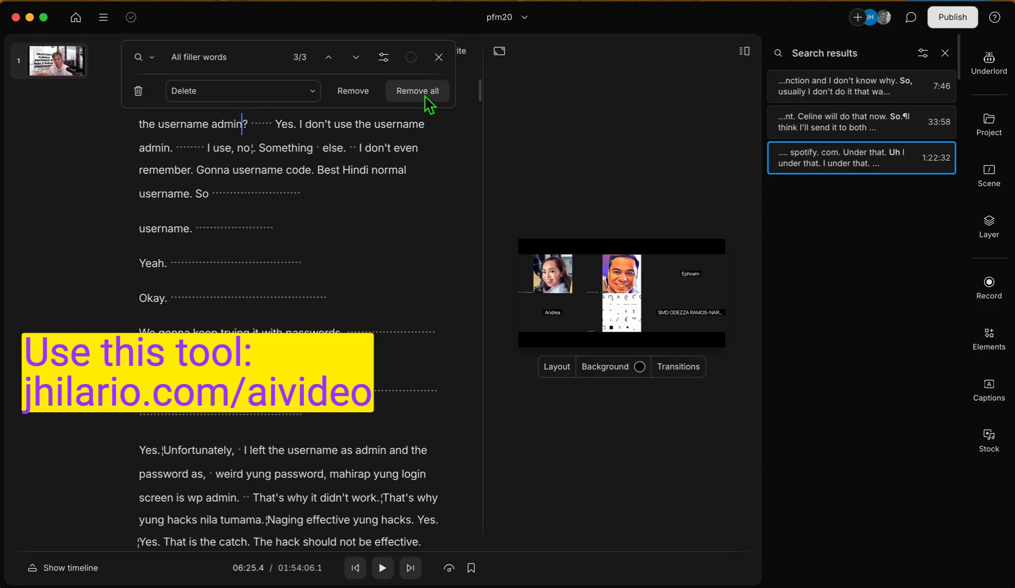
{"action": "left_click", "coordinate": [424, 96]}
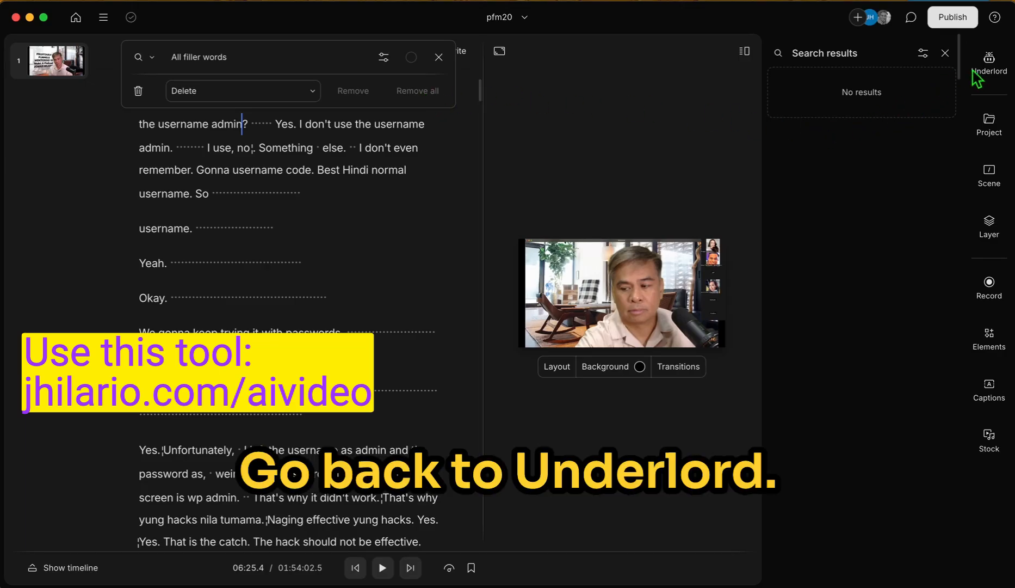
Step: Run Underlord's Remove retakes on the script, look through the suggested cuts, and remove the ignored text from the script
{"action": "left_click", "coordinate": [988, 76]}
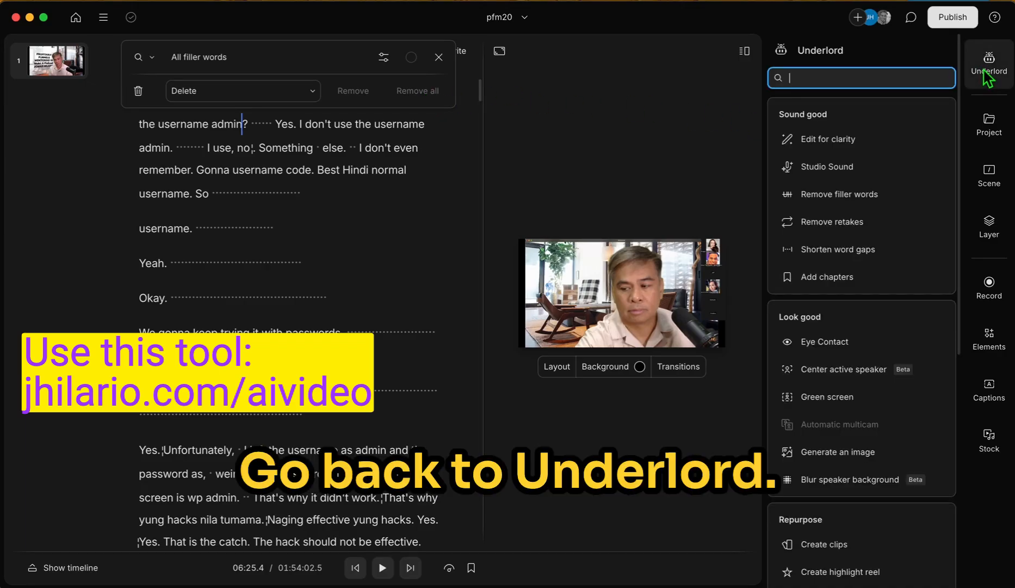
{"action": "left_click", "coordinate": [845, 235]}
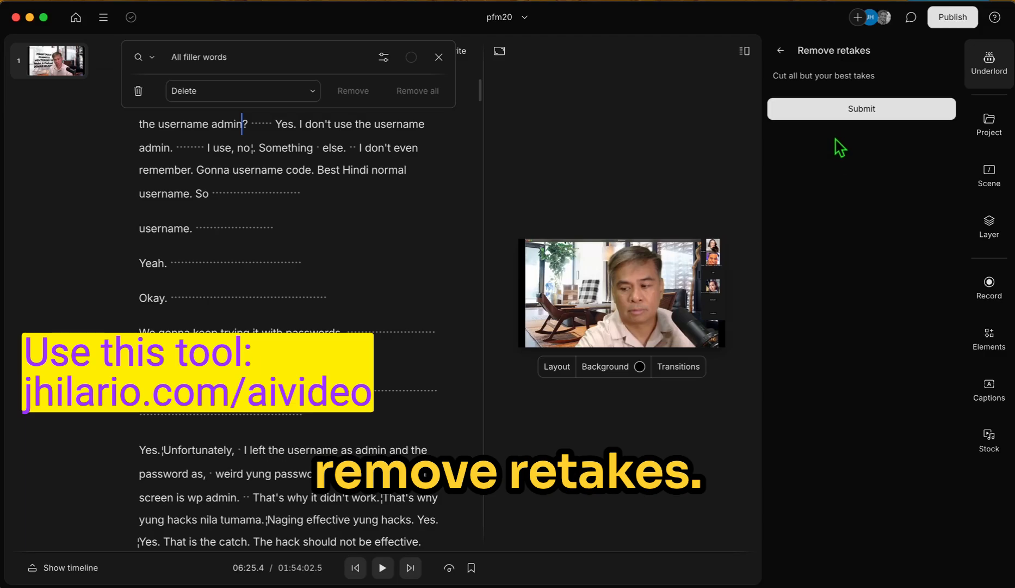
{"action": "left_click", "coordinate": [839, 119]}
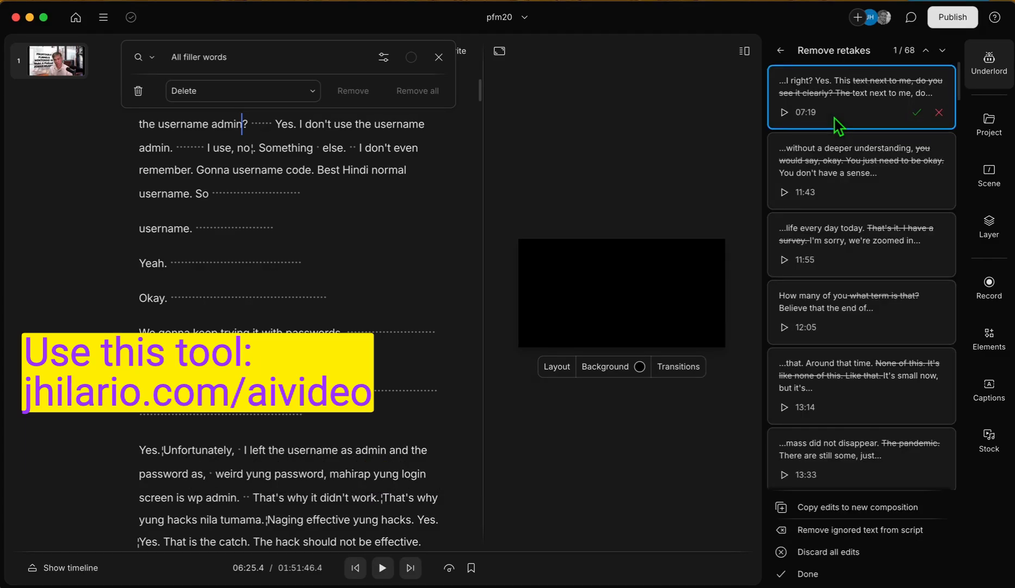
{"action": "scroll", "coordinate": [871, 406], "scroll_direction": "down", "scroll_amount": 10}
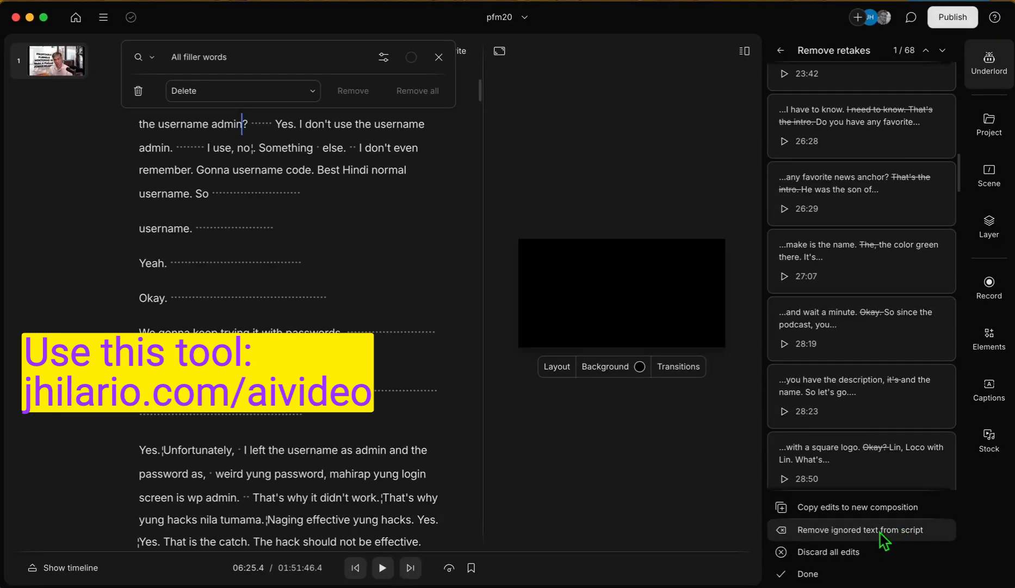
{"action": "left_click", "coordinate": [882, 535]}
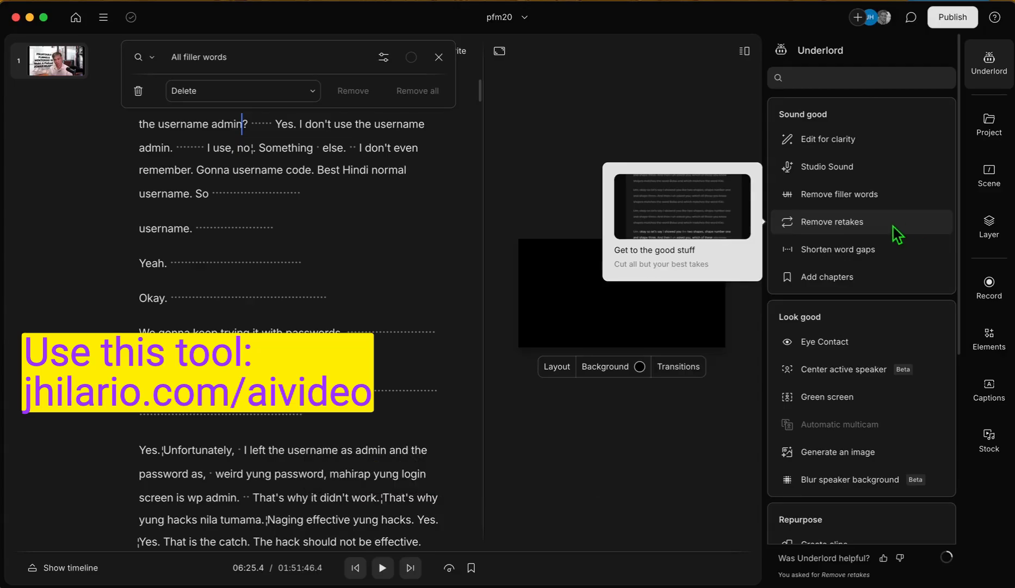
Step: Run Remove retakes a second time, review the struck-out passages, and remove the ignored text from the script
{"action": "left_click", "coordinate": [900, 224]}
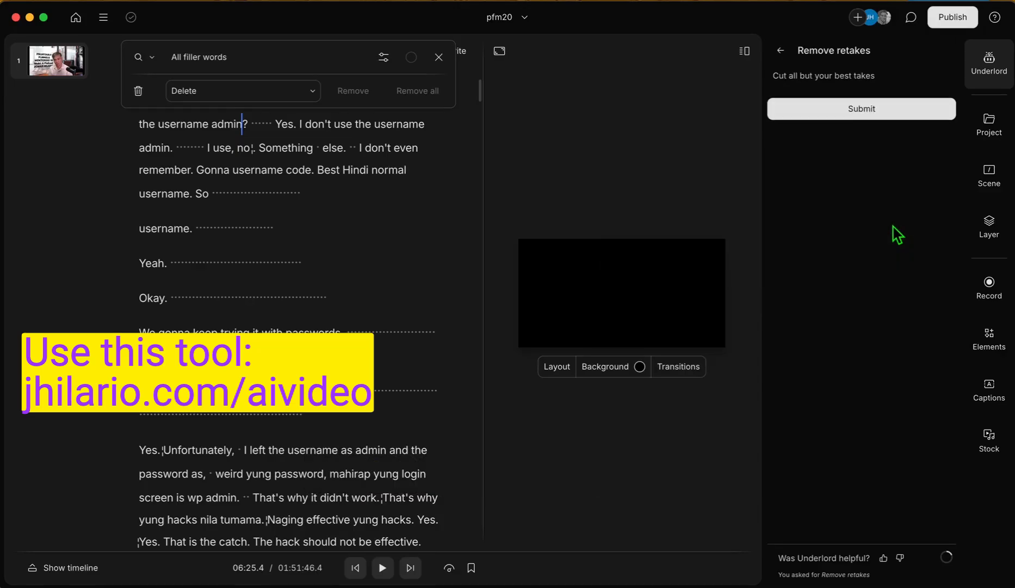
{"action": "left_click", "coordinate": [893, 117]}
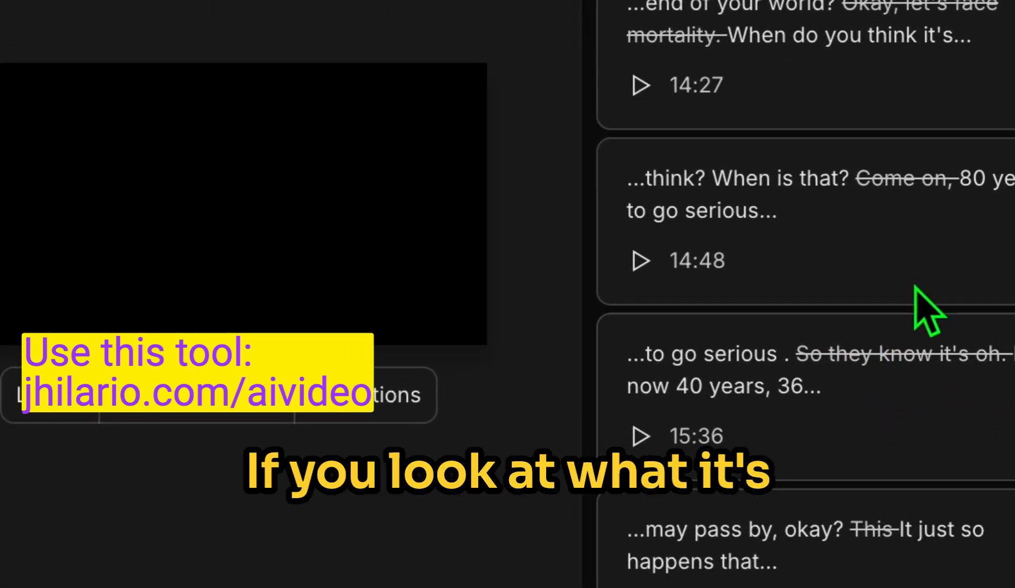
{"action": "scroll", "coordinate": [940, 252], "scroll_direction": "down", "scroll_amount": 8}
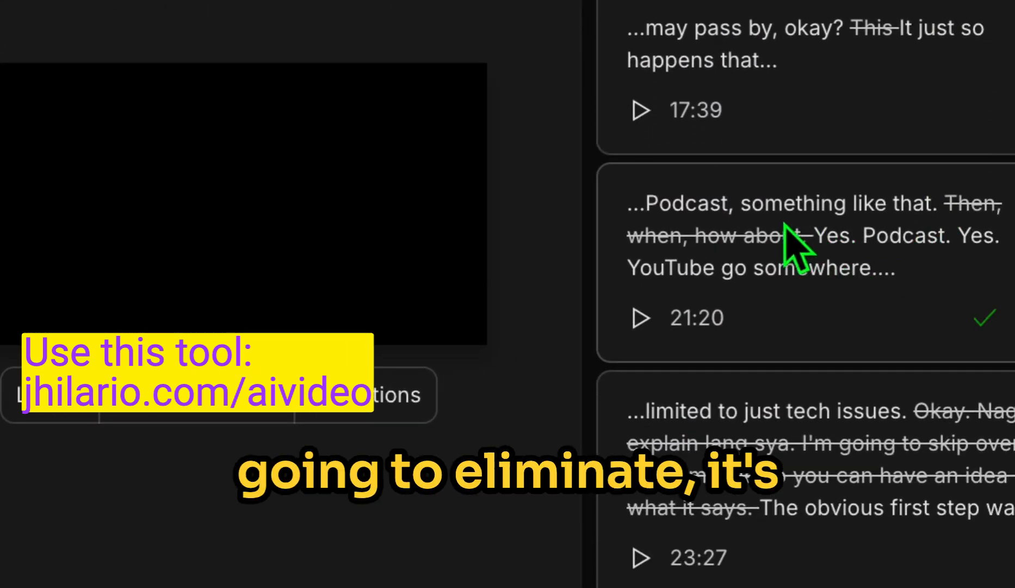
{"action": "scroll", "coordinate": [924, 340], "scroll_direction": "down", "scroll_amount": 3}
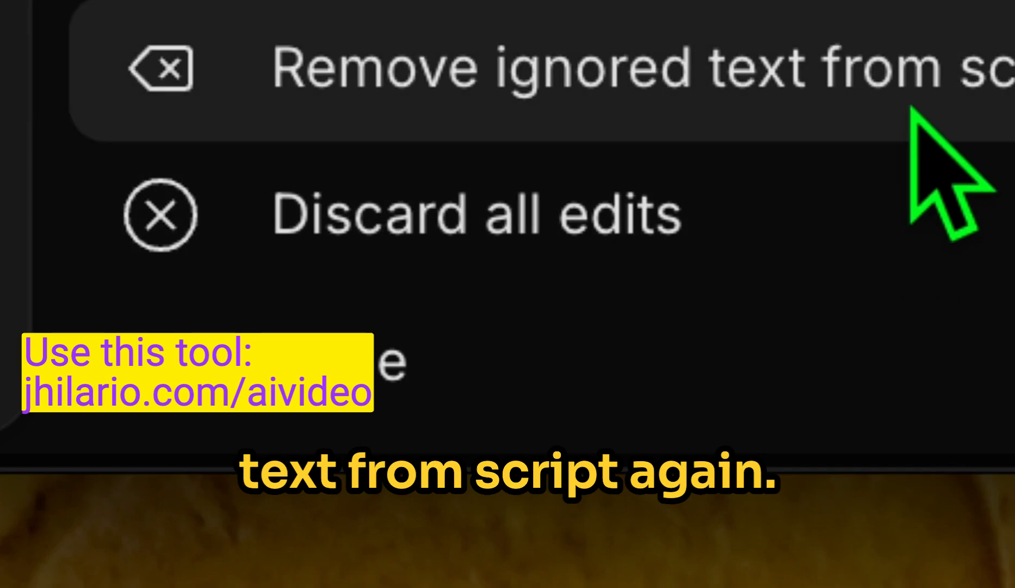
{"action": "left_click", "coordinate": [912, 120]}
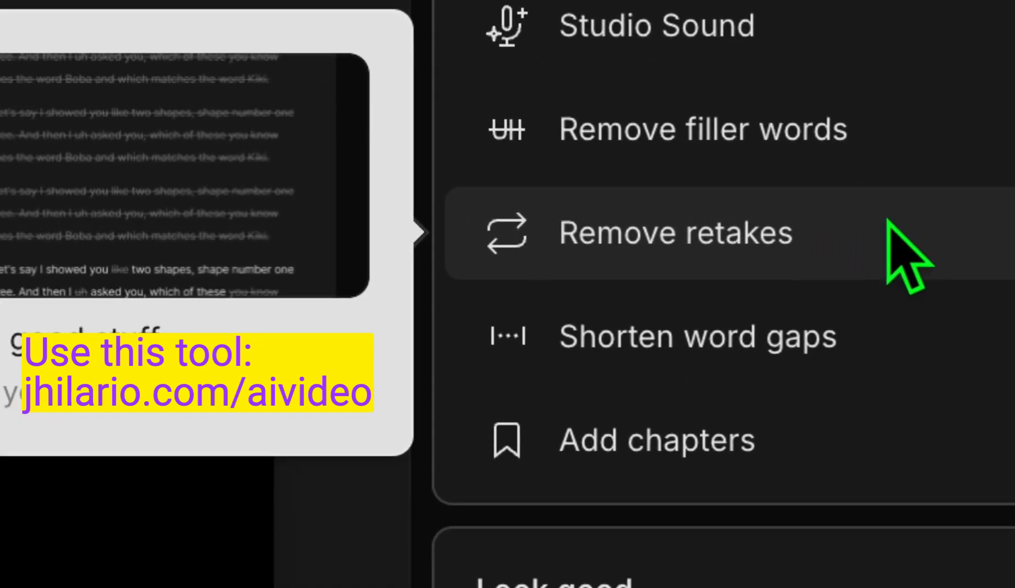
Step: Run a third Remove retakes pass, review the suggested cuts up to the one at 01:20:57, and remove the ignored text from the script
{"action": "left_click", "coordinate": [889, 222]}
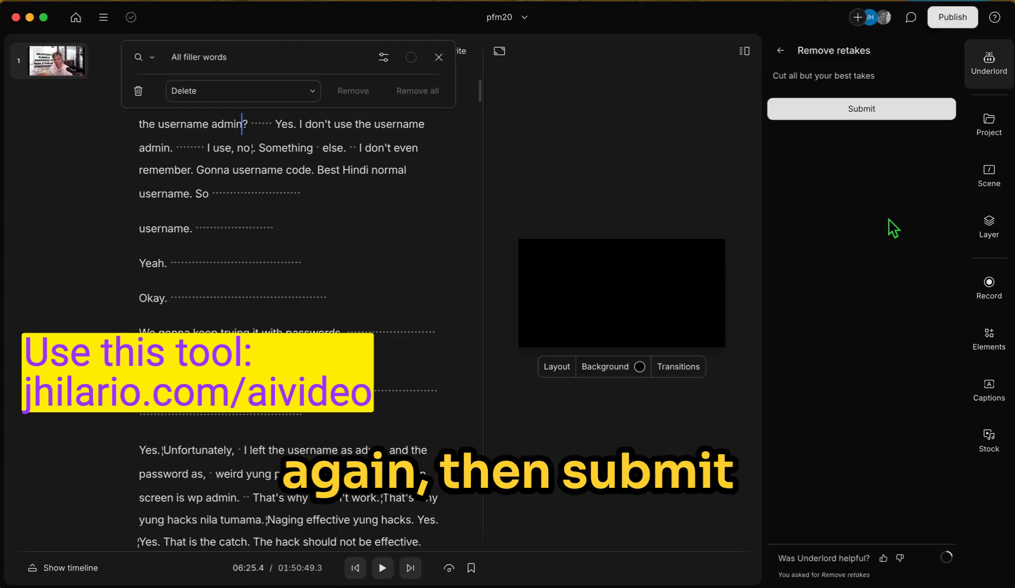
{"action": "left_click", "coordinate": [909, 115]}
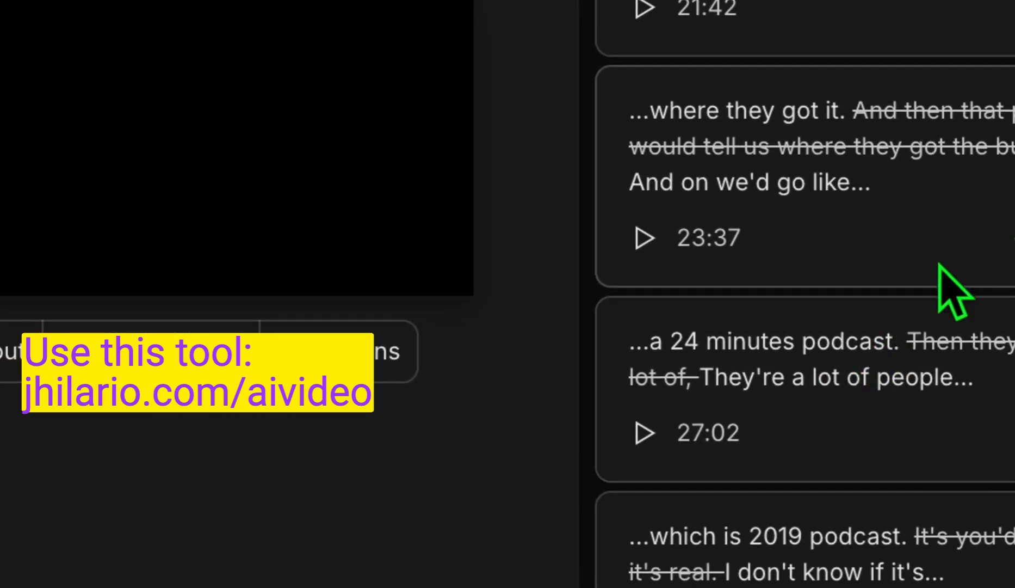
{"action": "scroll", "coordinate": [950, 254], "scroll_direction": "down", "scroll_amount": 10}
{"action": "scroll", "coordinate": [888, 351], "scroll_direction": "down", "scroll_amount": 3}
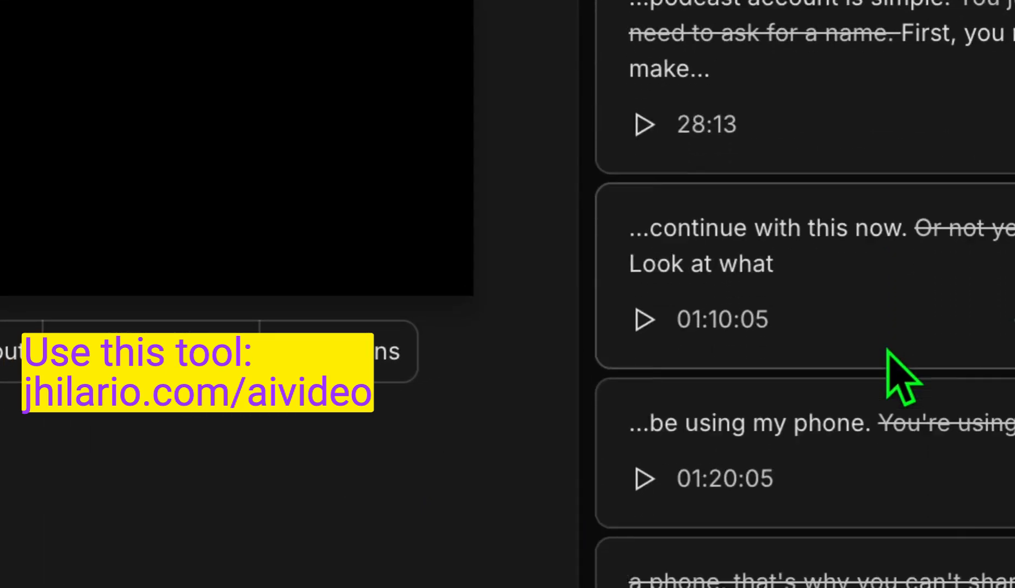
{"action": "scroll", "coordinate": [888, 351], "scroll_direction": "down", "scroll_amount": 5}
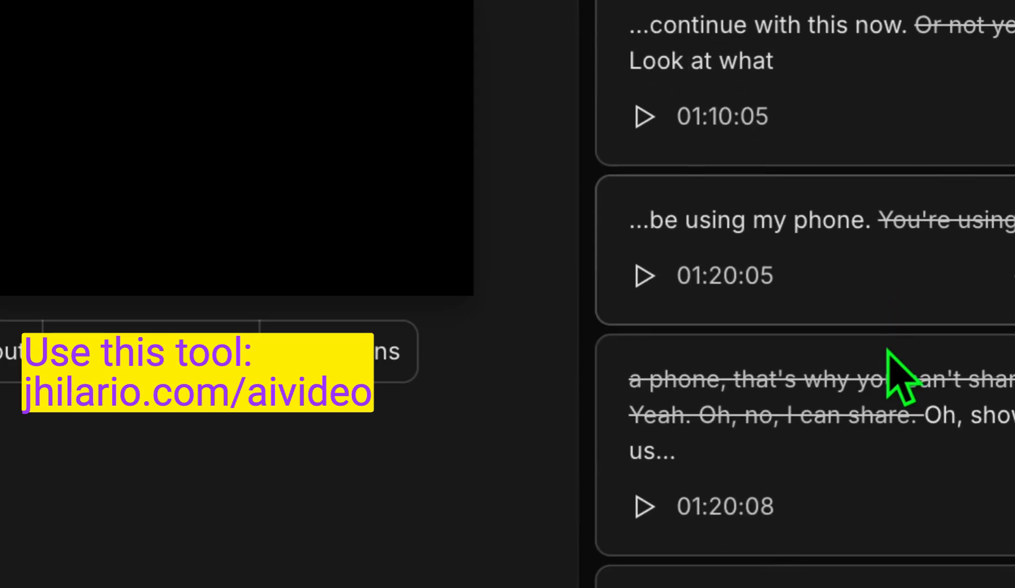
{"action": "scroll", "coordinate": [891, 363], "scroll_direction": "down", "scroll_amount": 5}
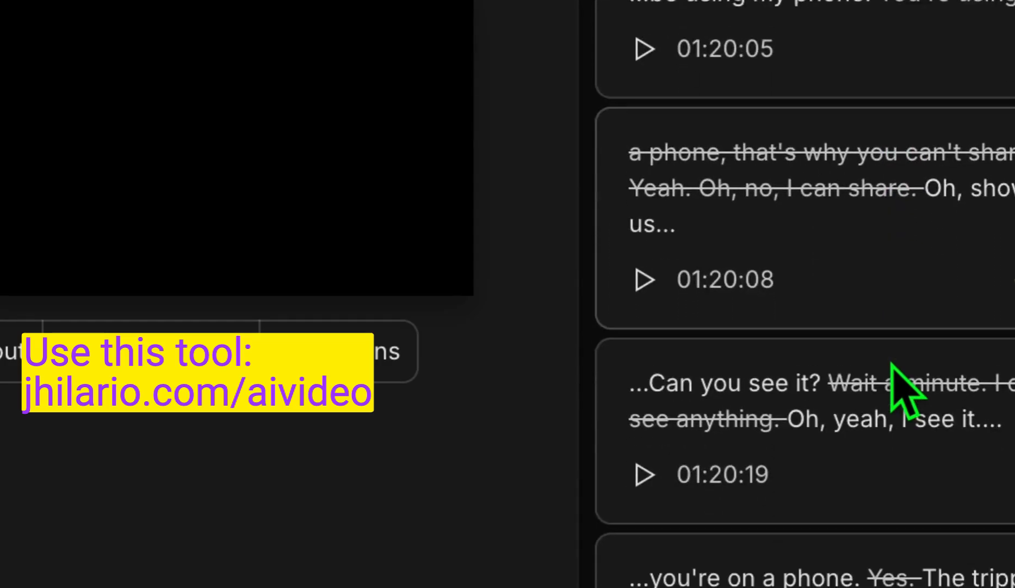
{"action": "scroll", "coordinate": [892, 381], "scroll_direction": "down", "scroll_amount": 5}
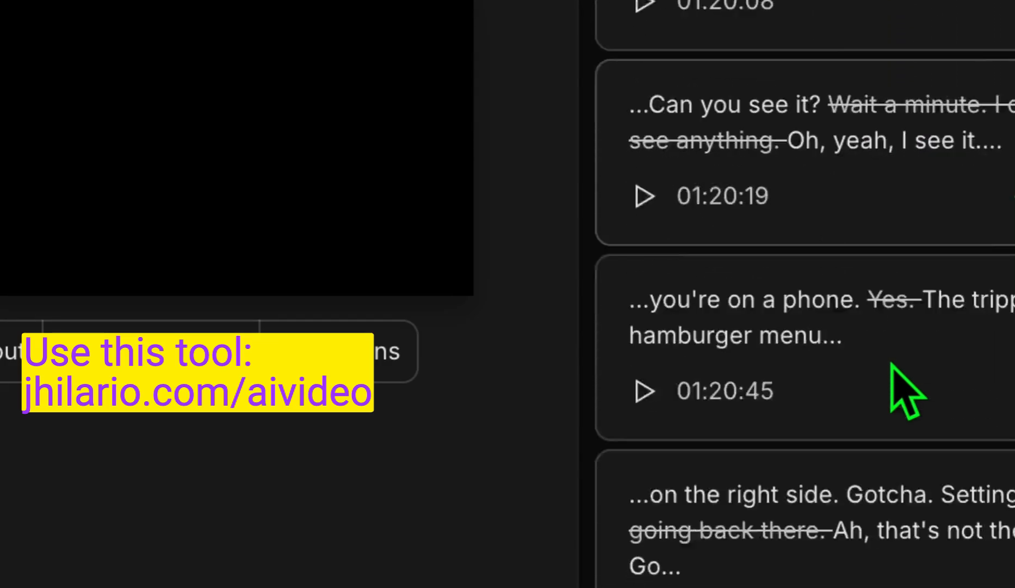
{"action": "left_click", "coordinate": [892, 381]}
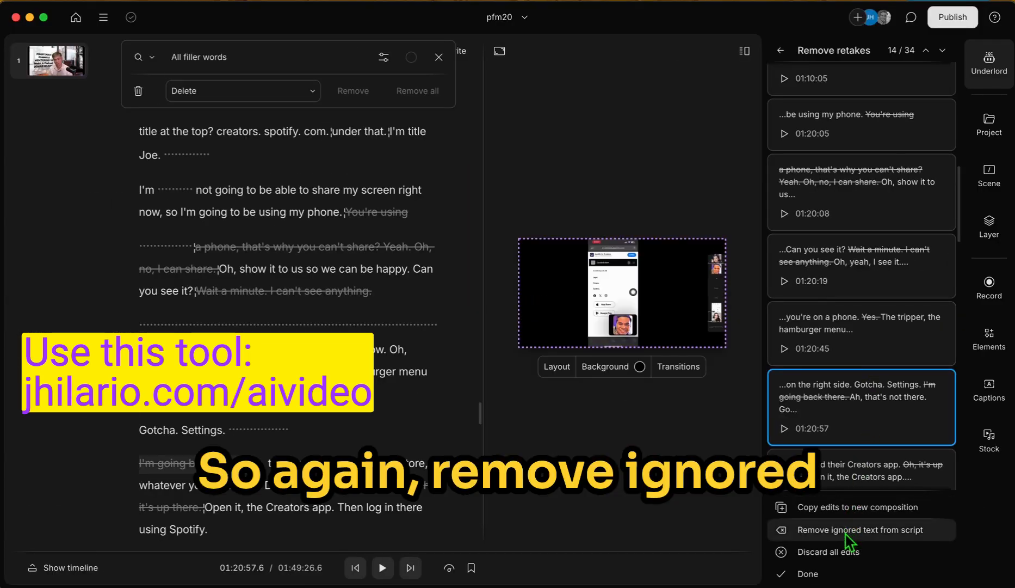
{"action": "left_click", "coordinate": [847, 532]}
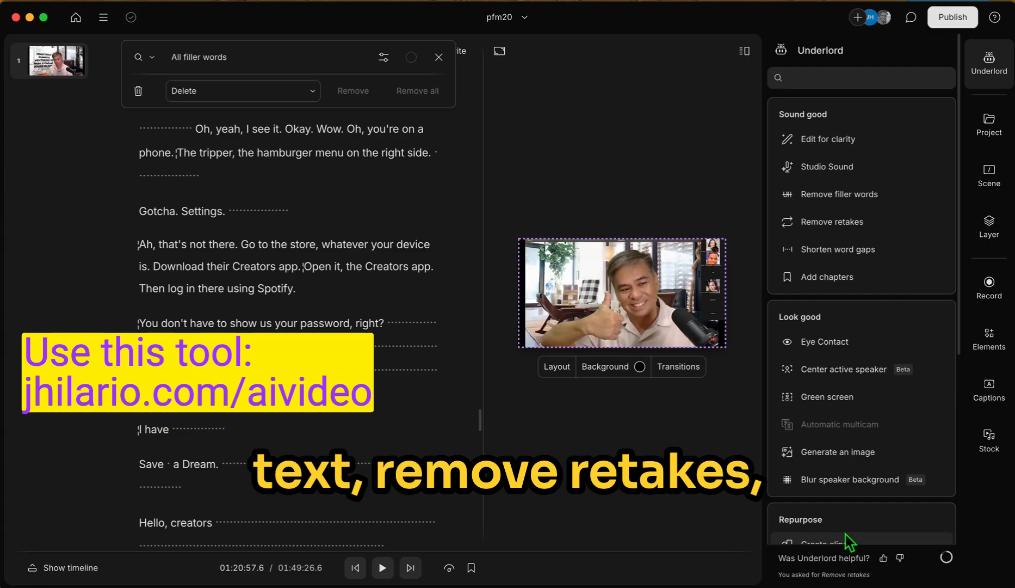
Step: Try a fourth Remove retakes pass, retry it once, and return to the list of Underlord tools
{"action": "left_click", "coordinate": [881, 223]}
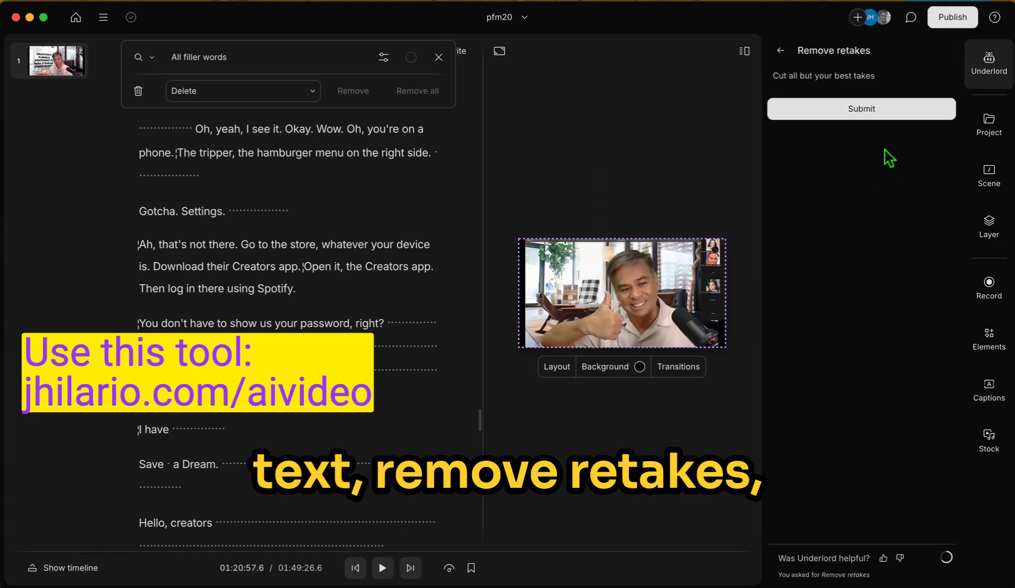
{"action": "left_click", "coordinate": [885, 113]}
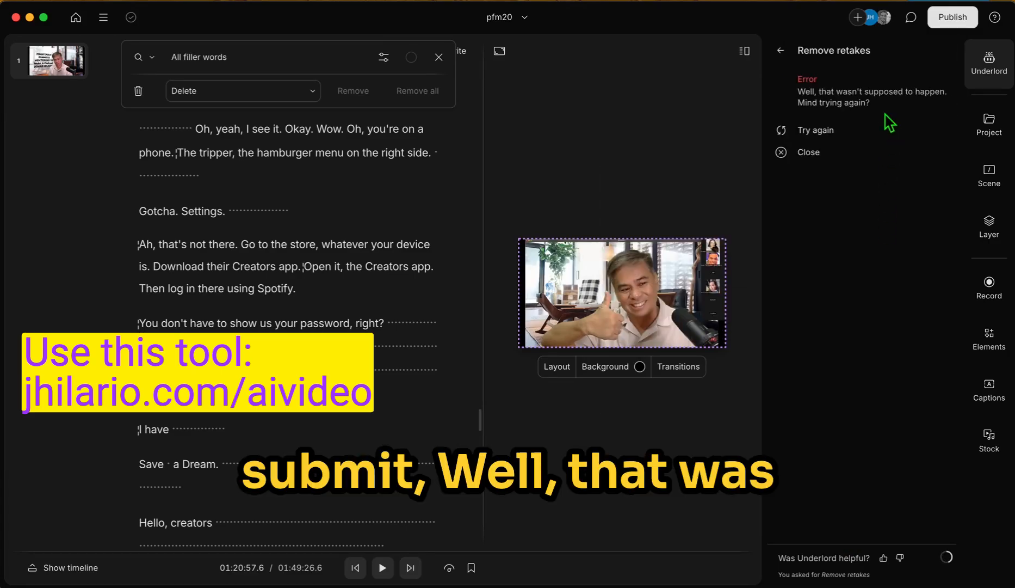
{"action": "left_click", "coordinate": [830, 129]}
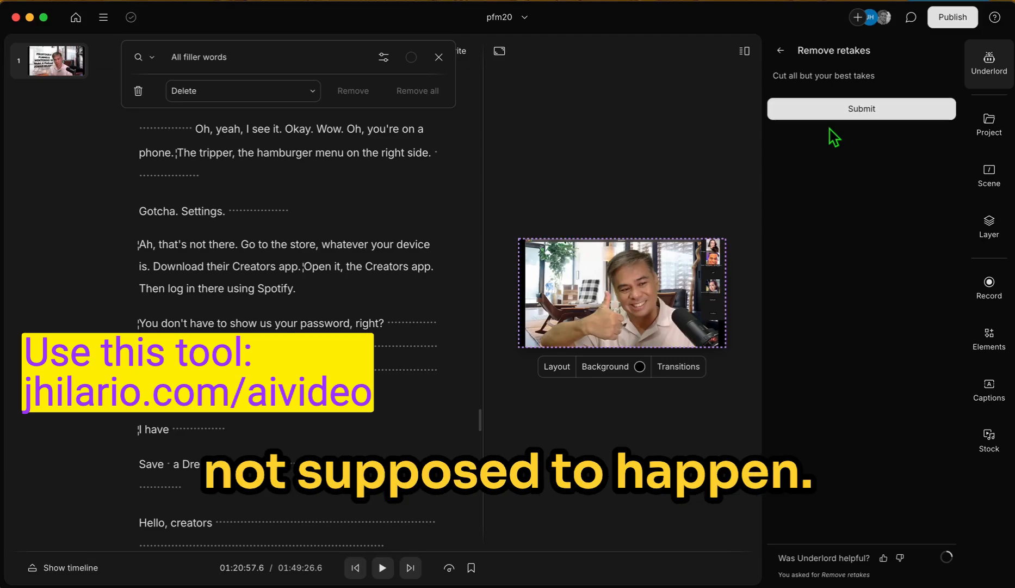
{"action": "left_click", "coordinate": [824, 117]}
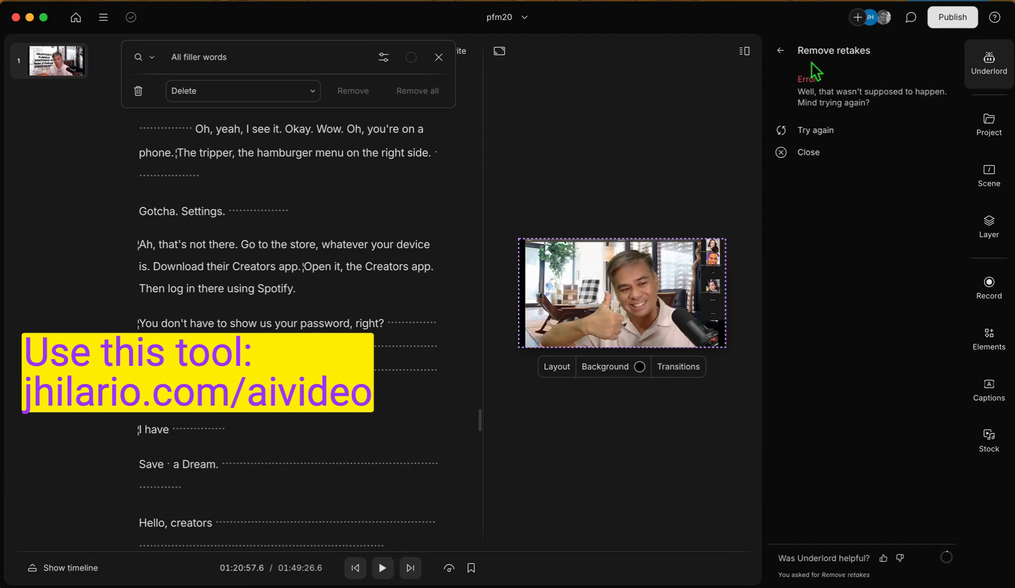
{"action": "left_click", "coordinate": [790, 58]}
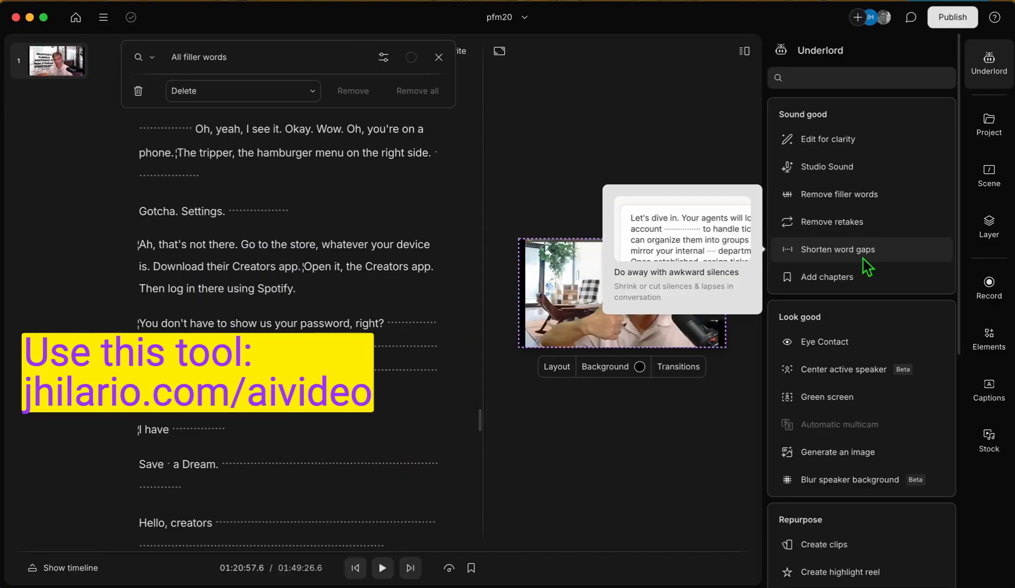
Step: Find all word gaps of more than 1 second with Shorten word gaps and delete them all, running the removal twice
{"action": "left_click", "coordinate": [536, 257]}
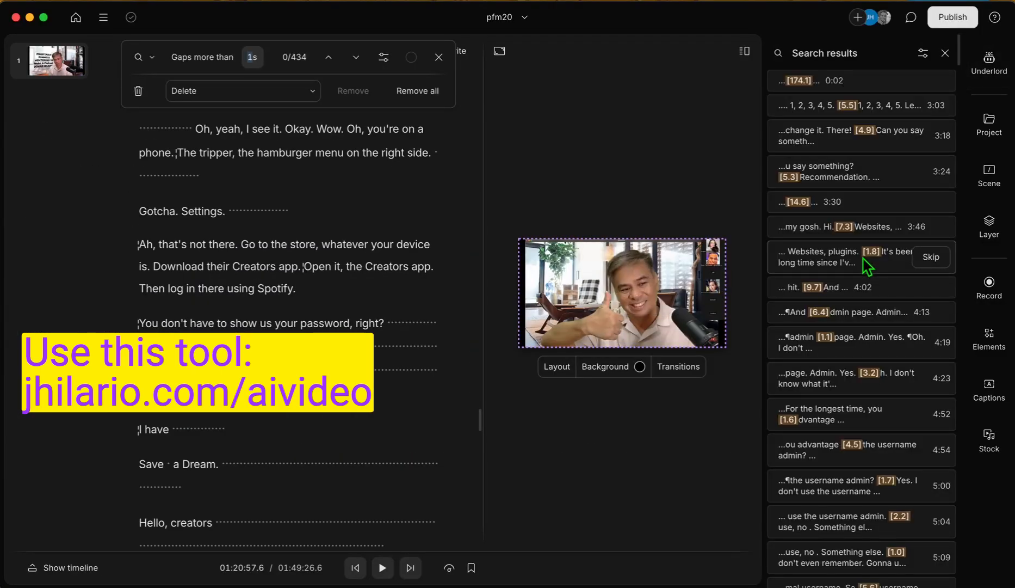
{"action": "scroll", "coordinate": [866, 262], "scroll_direction": "down", "scroll_amount": 5}
{"action": "scroll", "coordinate": [868, 264], "scroll_direction": "up", "scroll_amount": 5}
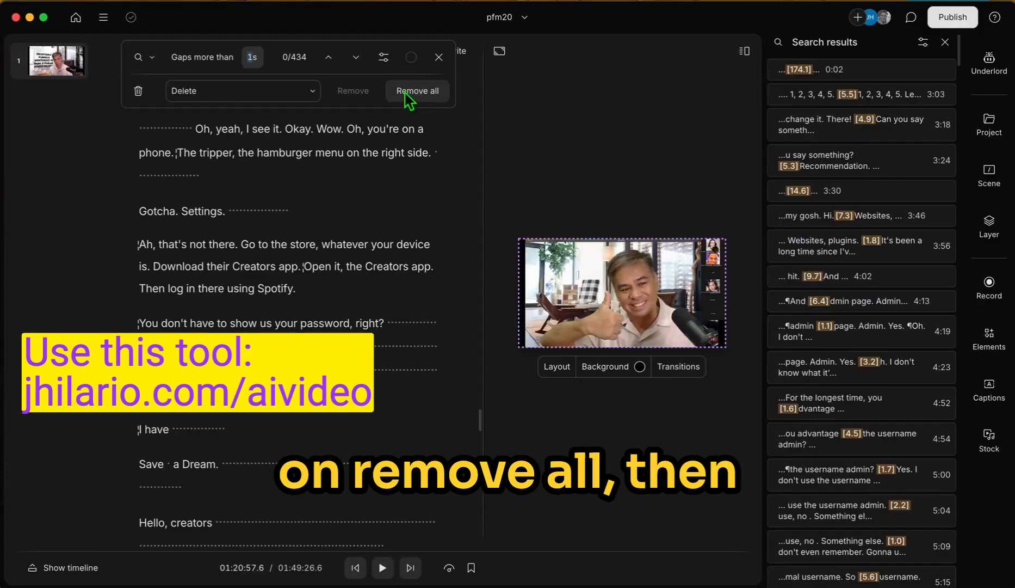
{"action": "left_click", "coordinate": [594, 153]}
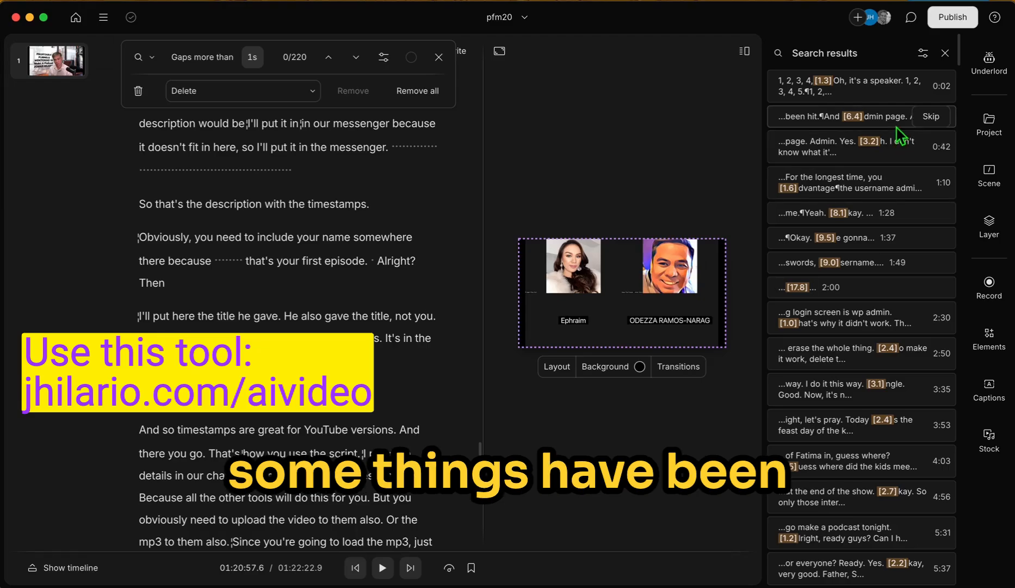
{"action": "left_click", "coordinate": [430, 93]}
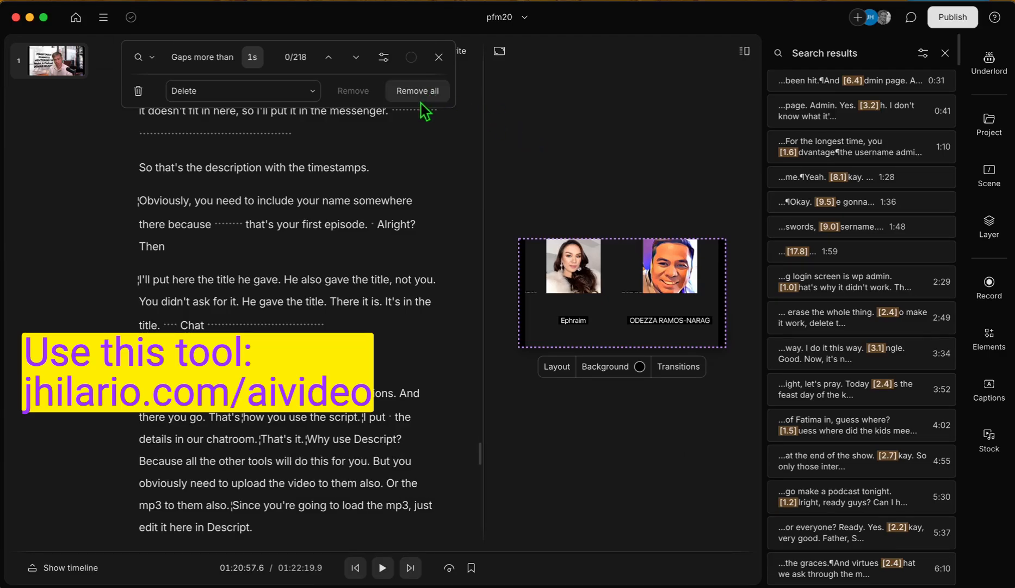
Step: Look through the remaining gaps, try once more to delete them all, and close the gap search
{"action": "scroll", "coordinate": [852, 280], "scroll_direction": "down", "scroll_amount": 20}
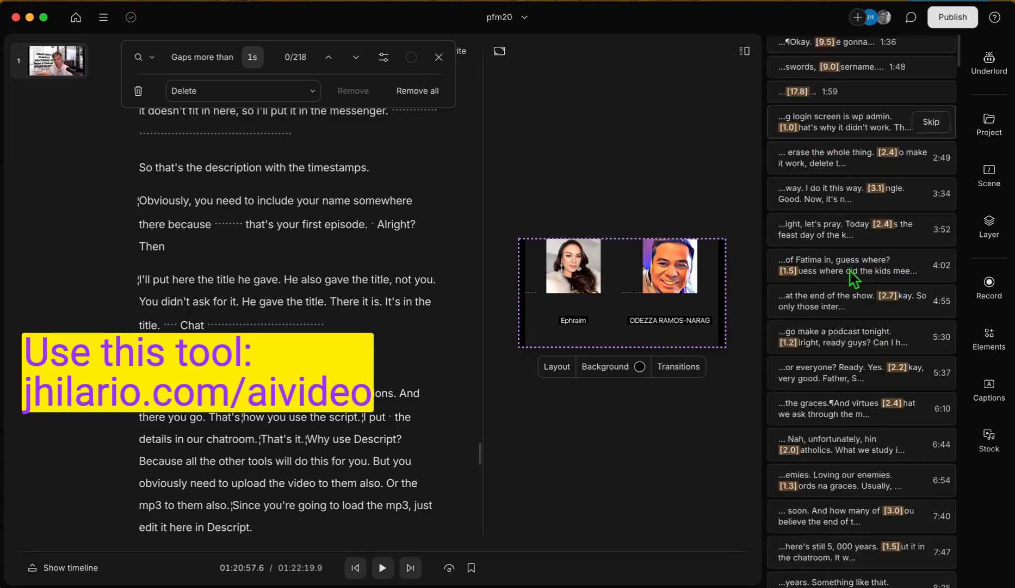
{"action": "scroll", "coordinate": [855, 281], "scroll_direction": "down", "scroll_amount": 5}
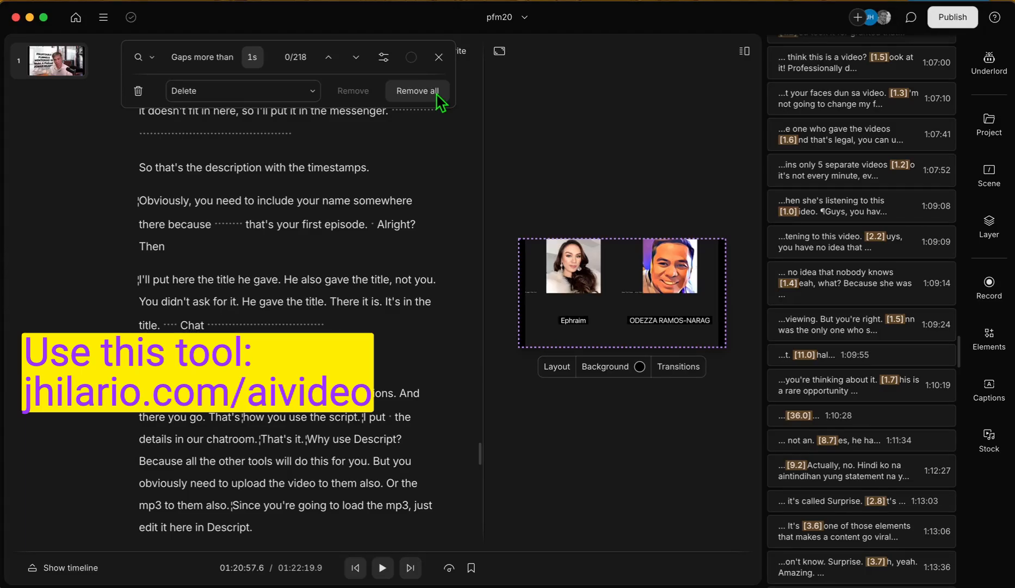
{"action": "key", "text": "ctrl+super+d"}
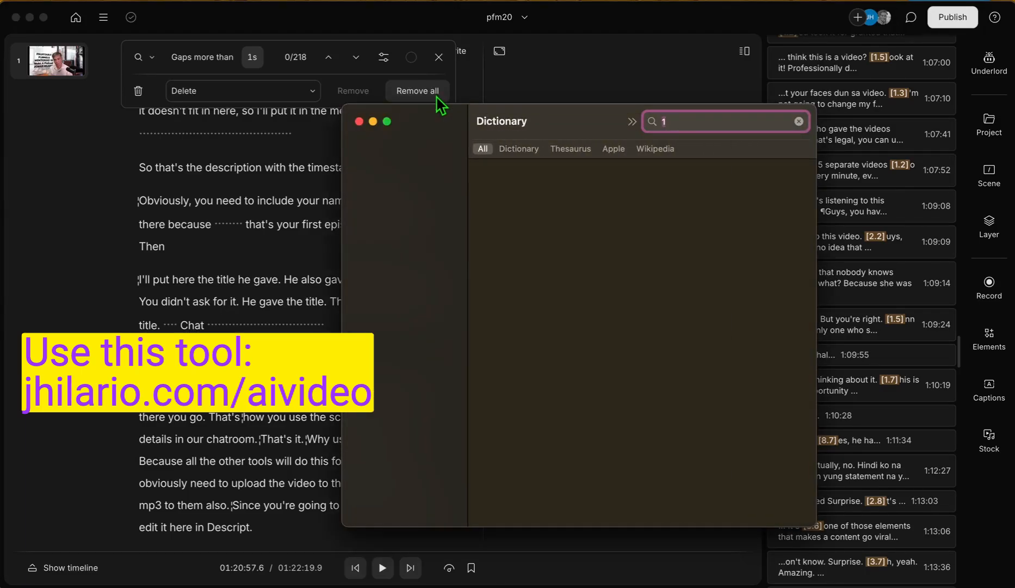
{"action": "left_click", "coordinate": [361, 123]}
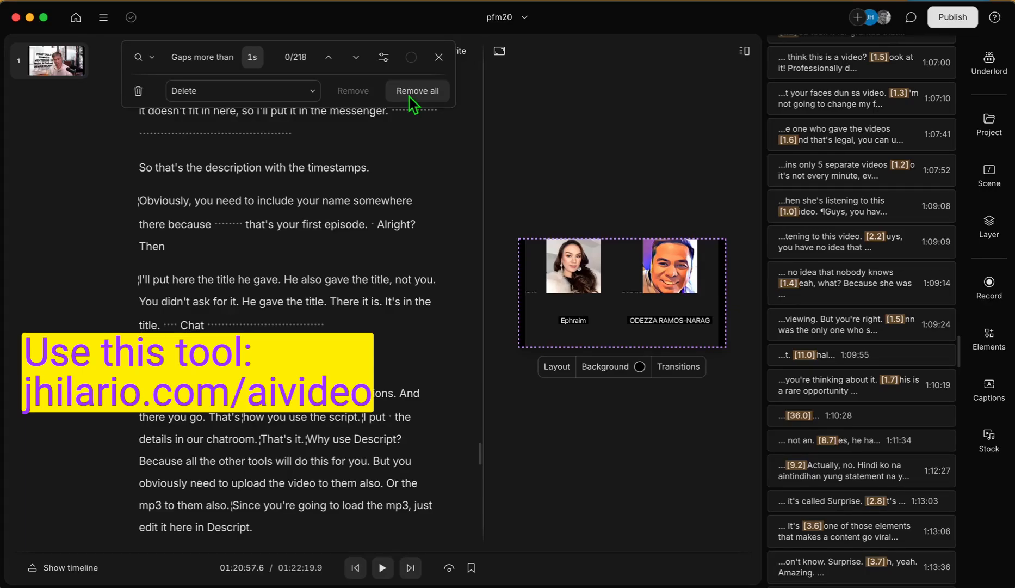
{"action": "left_click", "coordinate": [409, 97]}
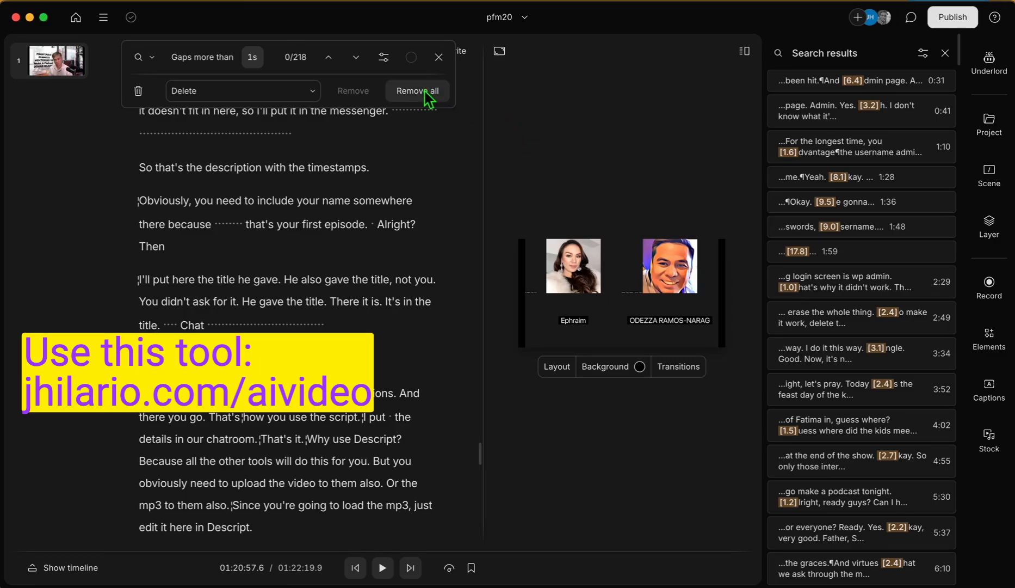
{"action": "left_click", "coordinate": [439, 61]}
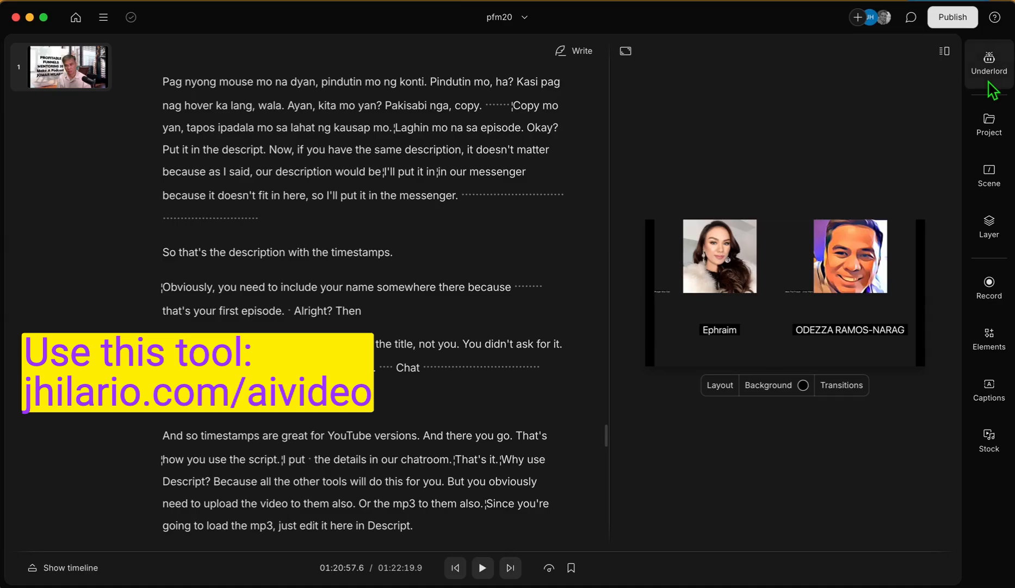
Step: Shorten all word gaps of more than 1 second to 1 second, and run Shorten word gaps again to check for leftovers
{"action": "left_click", "coordinate": [989, 65]}
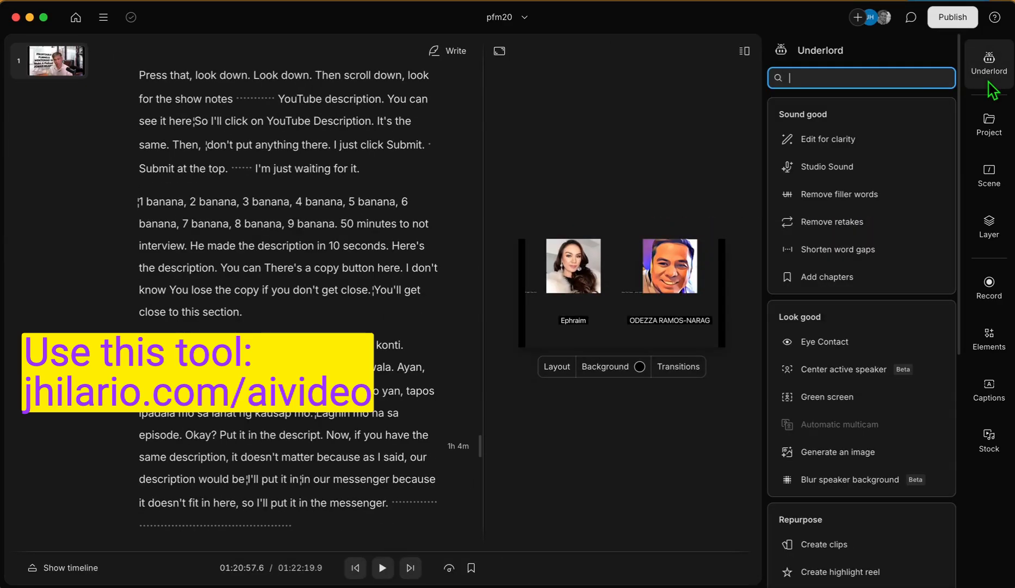
{"action": "left_click", "coordinate": [834, 250]}
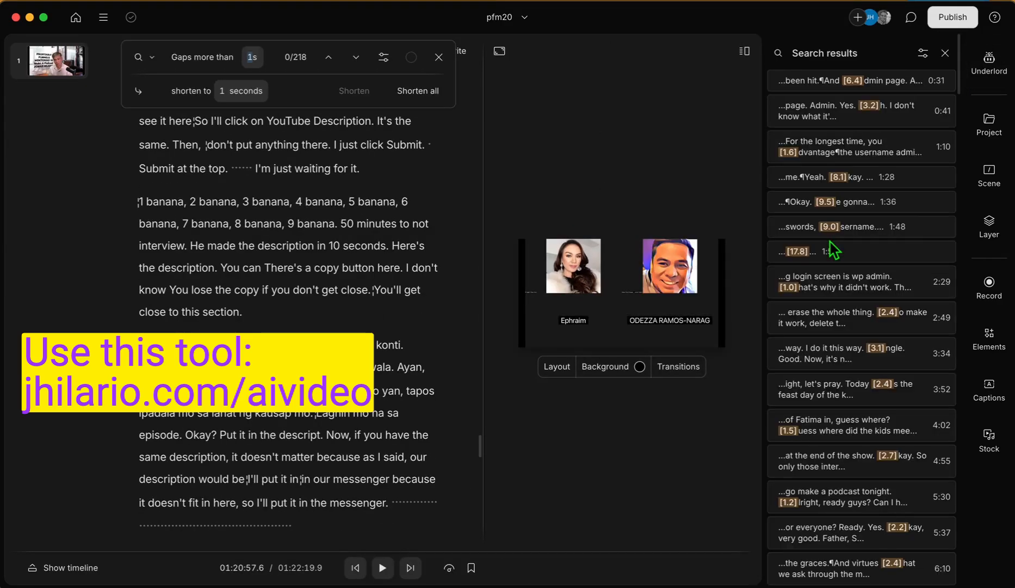
{"action": "left_click", "coordinate": [433, 101]}
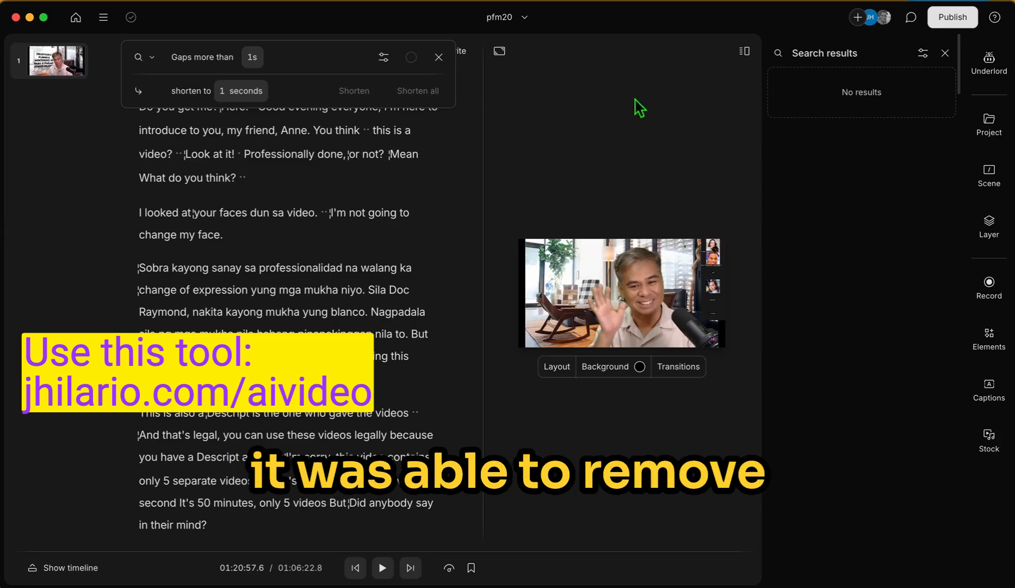
{"action": "left_click", "coordinate": [992, 74]}
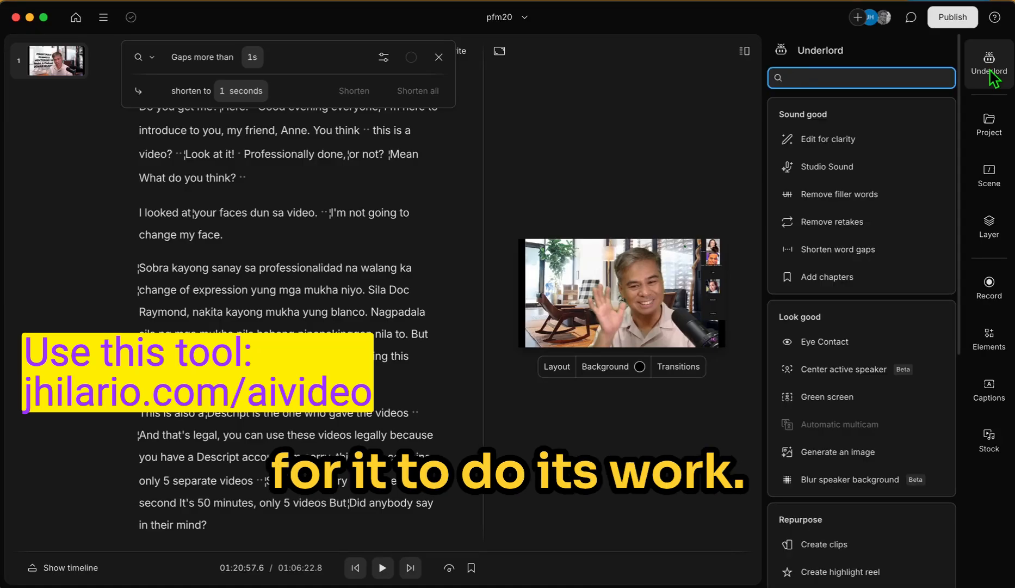
{"action": "left_click", "coordinate": [839, 254]}
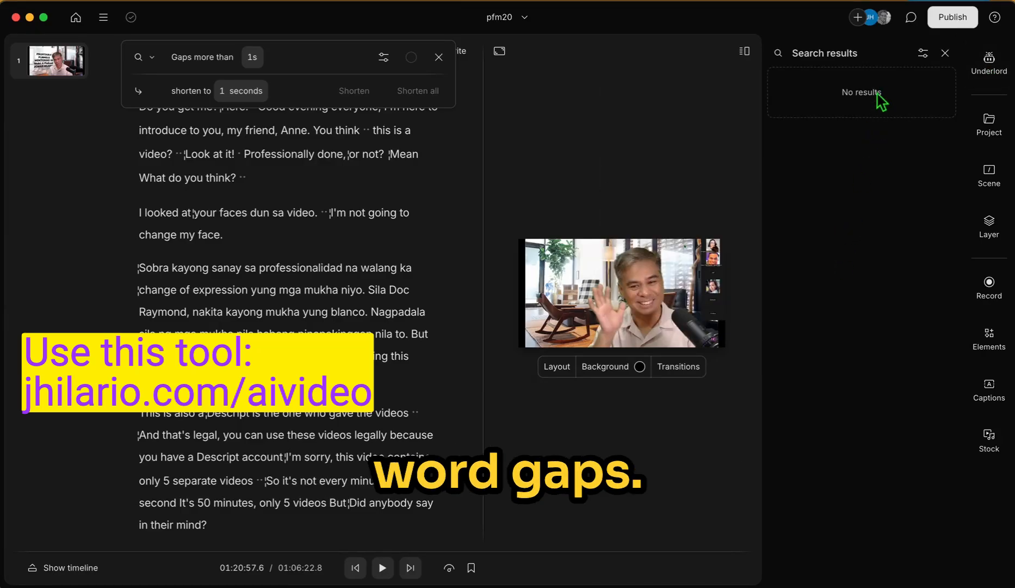
Step: Look through Underlord's Sound good, Look good, Repurpose, Publish and Write tools
{"action": "left_click", "coordinate": [990, 70]}
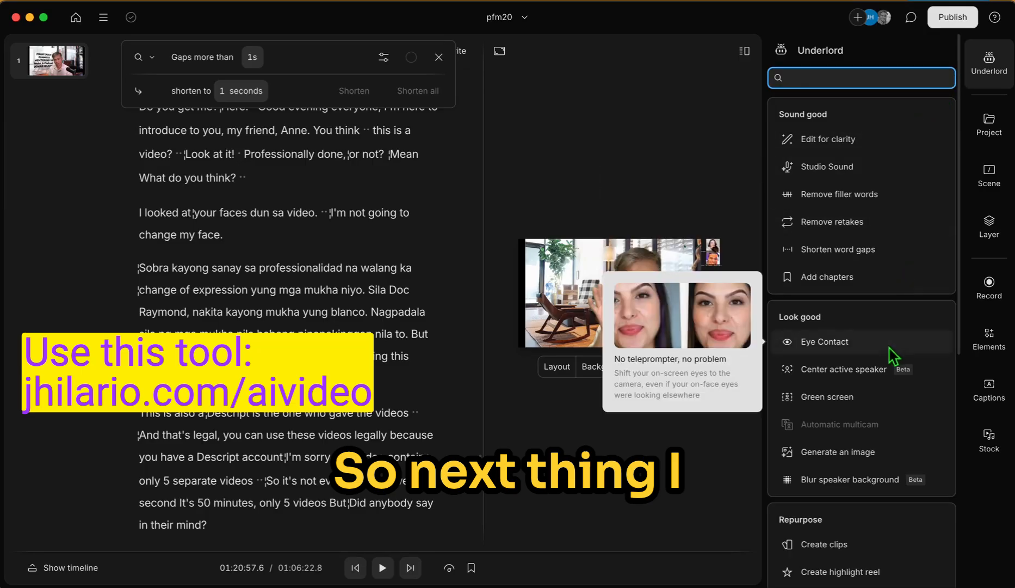
{"action": "scroll", "coordinate": [893, 400], "scroll_direction": "down", "scroll_amount": 6}
{"action": "scroll", "coordinate": [895, 402], "scroll_direction": "down", "scroll_amount": 2}
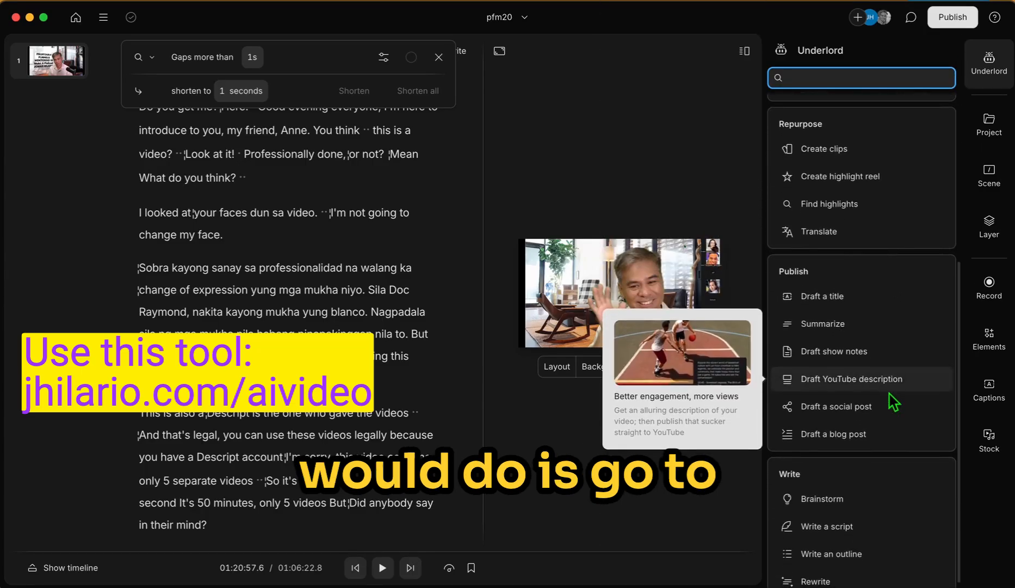
{"action": "scroll", "coordinate": [876, 298], "scroll_direction": "up", "scroll_amount": 6}
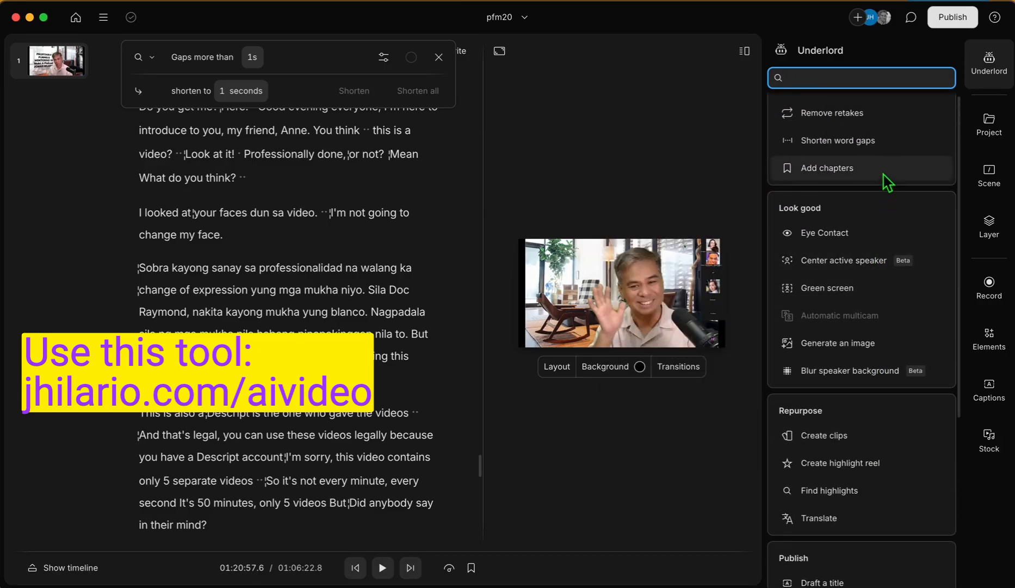
{"action": "scroll", "coordinate": [886, 182], "scroll_direction": "up", "scroll_amount": 1}
{"action": "scroll", "coordinate": [888, 183], "scroll_direction": "up", "scroll_amount": 3}
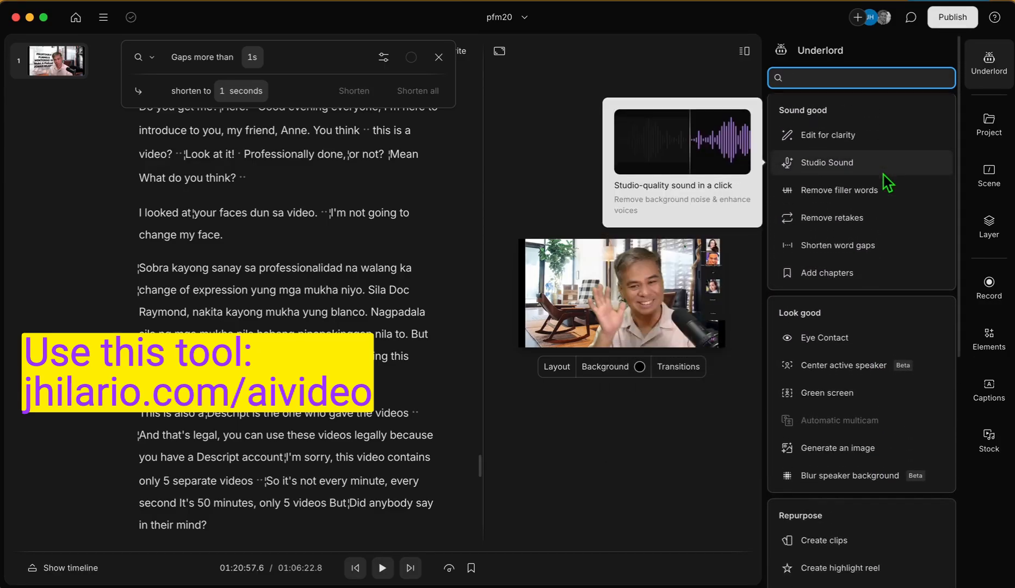
{"action": "scroll", "coordinate": [888, 183], "scroll_direction": "down", "scroll_amount": 8}
{"action": "scroll", "coordinate": [888, 183], "scroll_direction": "up", "scroll_amount": 3}
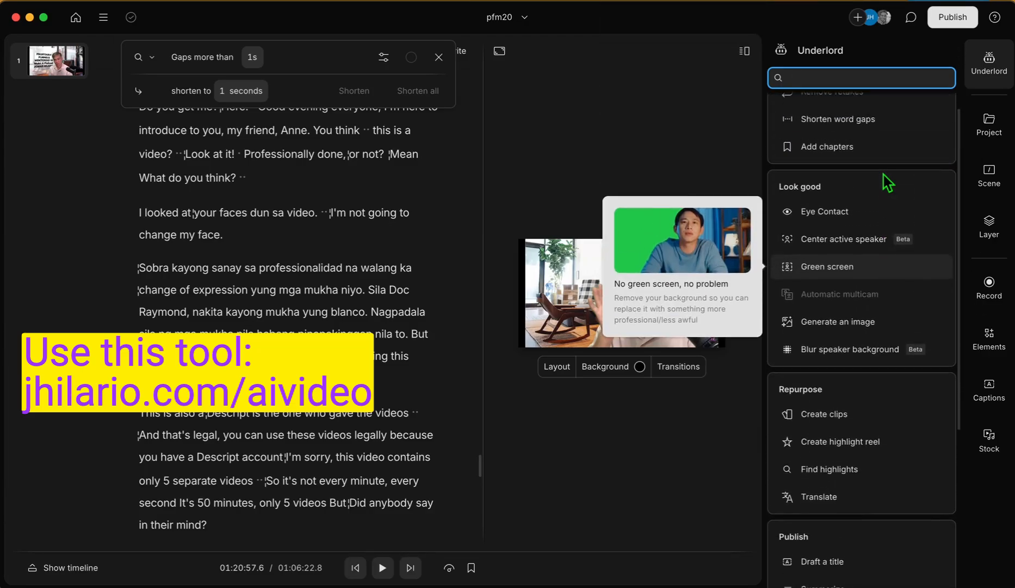
{"action": "scroll", "coordinate": [888, 183], "scroll_direction": "down", "scroll_amount": 6}
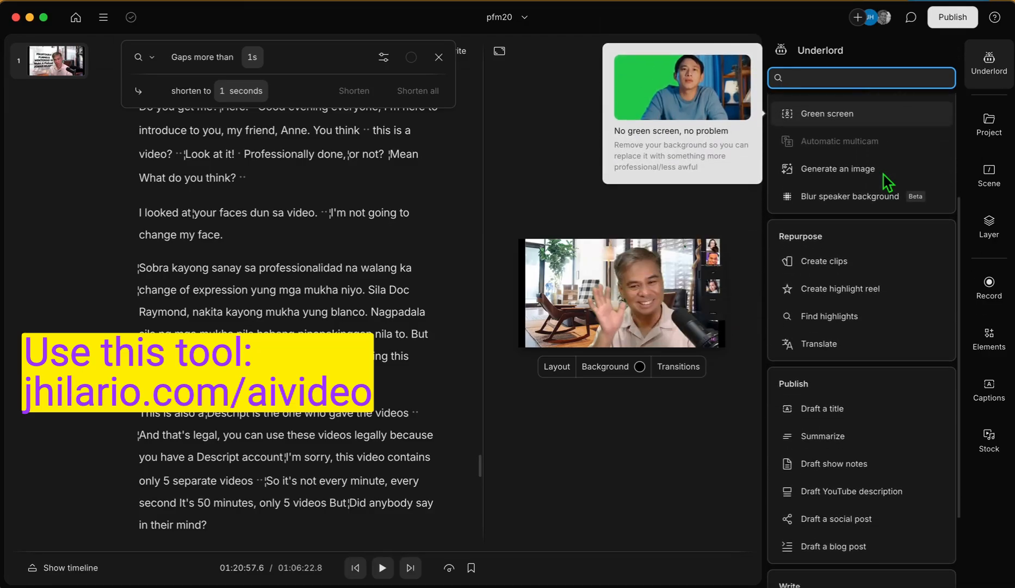
{"action": "scroll", "coordinate": [888, 183], "scroll_direction": "down", "scroll_amount": 4}
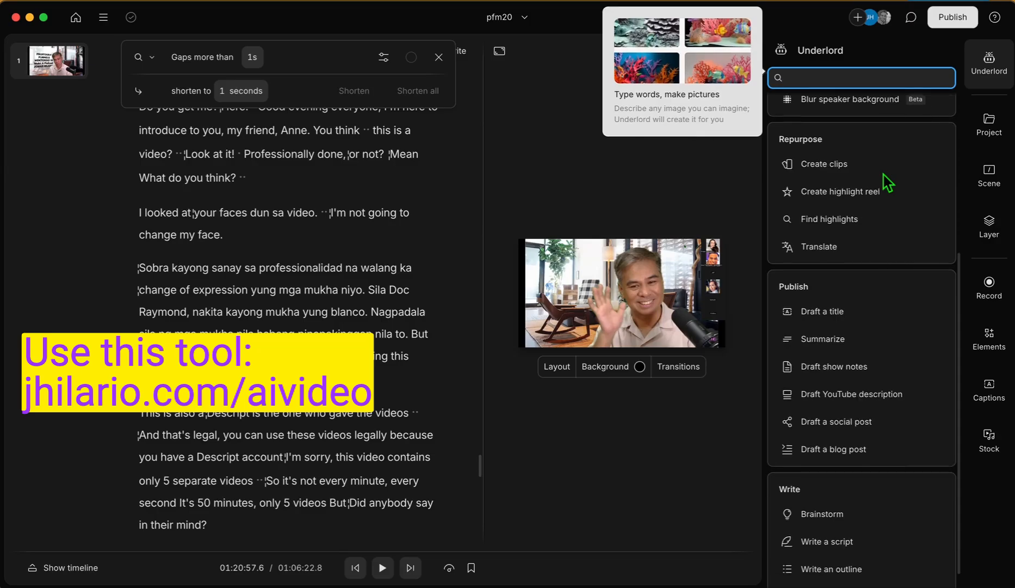
{"action": "scroll", "coordinate": [888, 182], "scroll_direction": "down", "scroll_amount": 1}
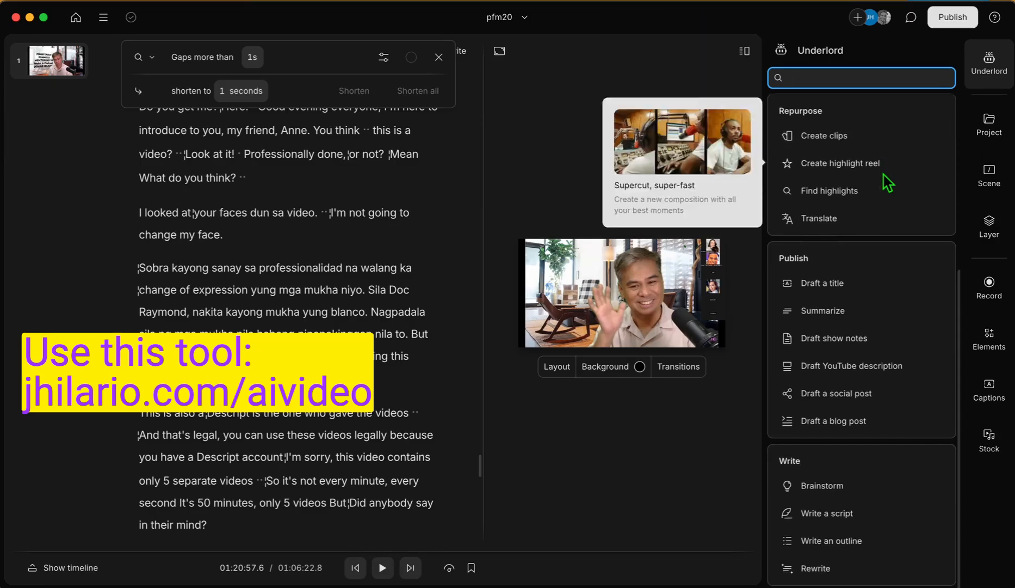
{"action": "scroll", "coordinate": [888, 183], "scroll_direction": "up", "scroll_amount": 15}
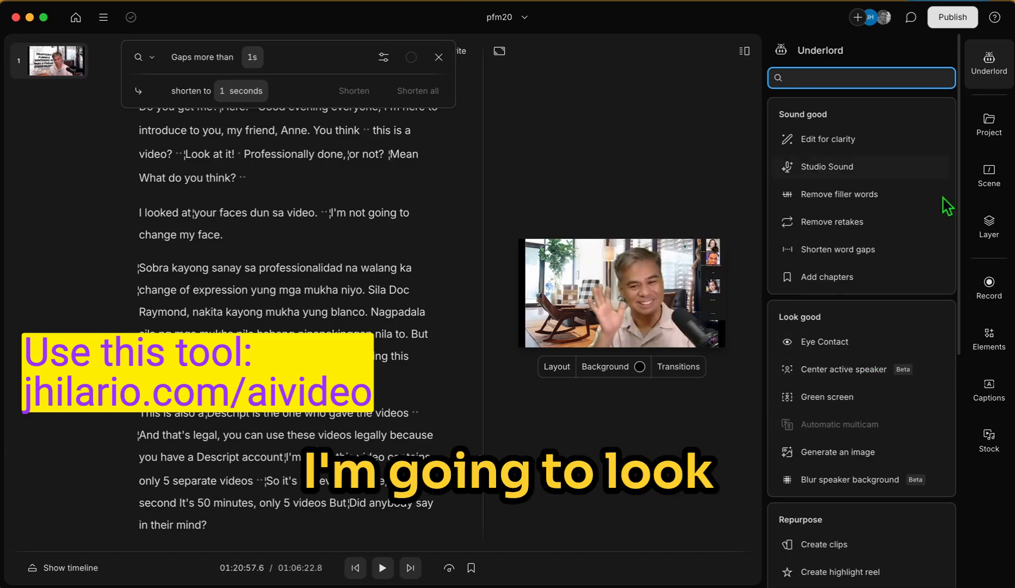
Step: Add a Color adjustments visual effect to the Script layer
{"action": "left_click", "coordinate": [979, 236]}
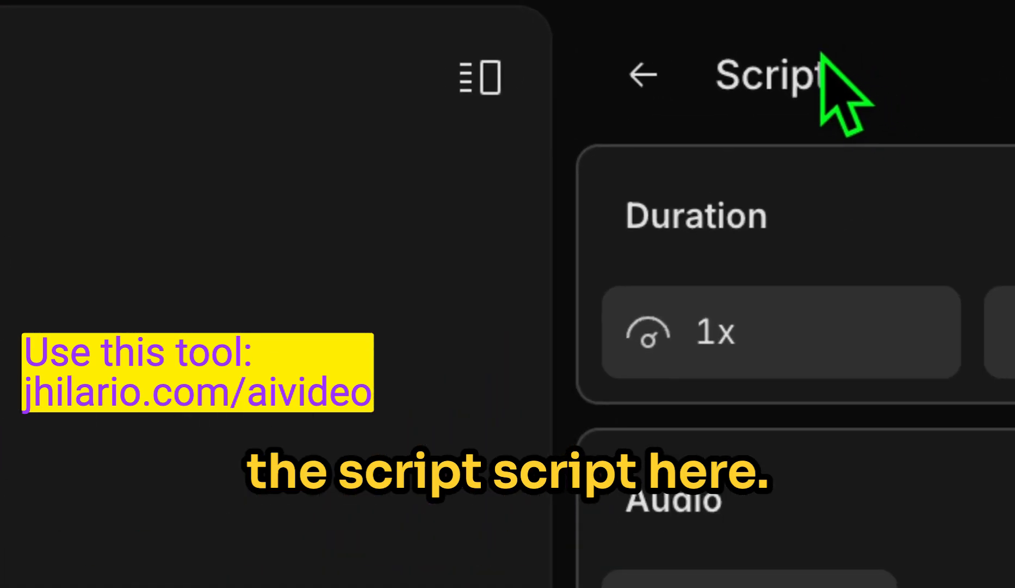
{"action": "left_click", "coordinate": [644, 76]}
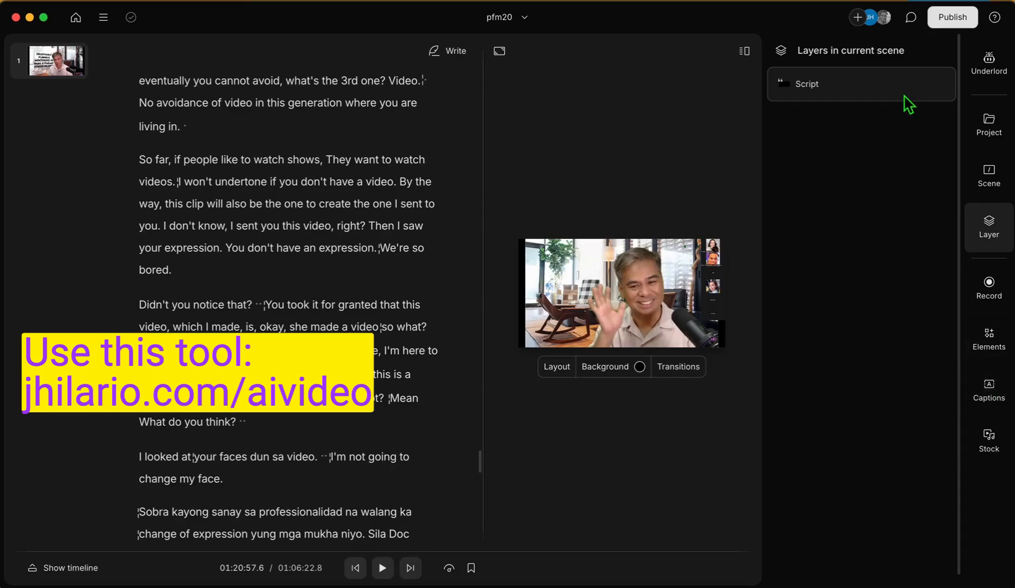
{"action": "left_click", "coordinate": [848, 97]}
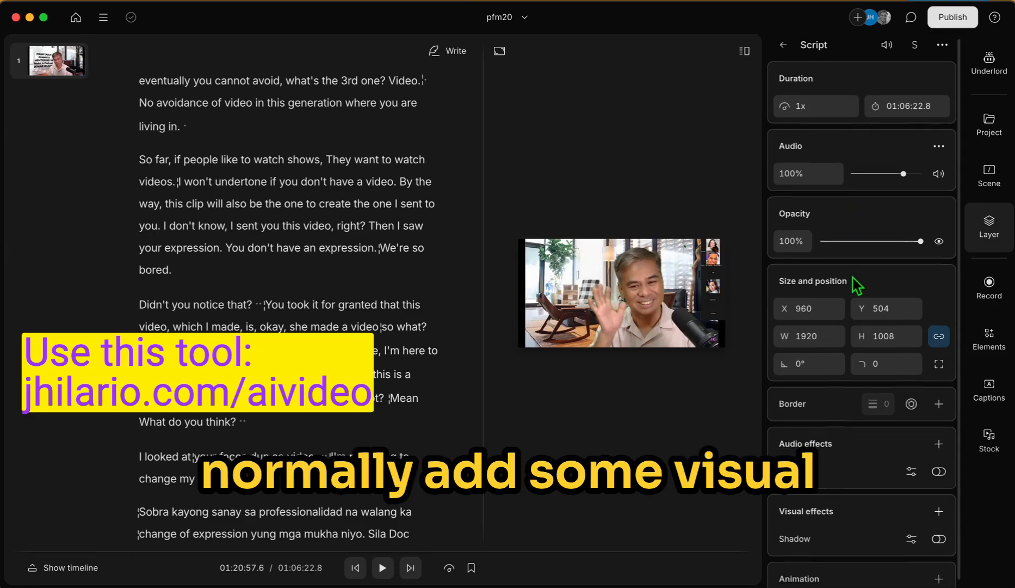
{"action": "scroll", "coordinate": [857, 284], "scroll_direction": "down", "scroll_amount": 1}
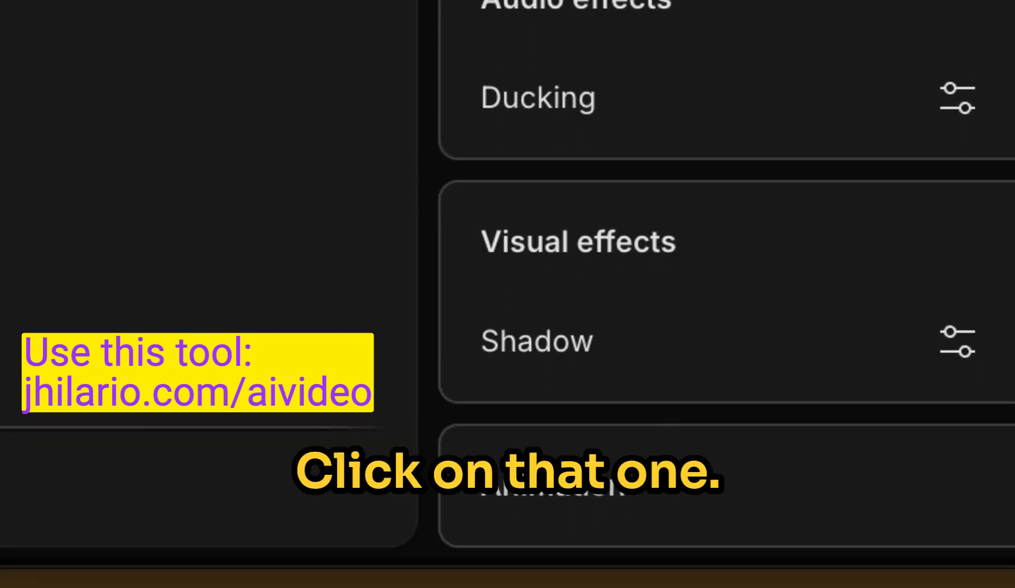
{"action": "left_click", "coordinate": [1014, 242]}
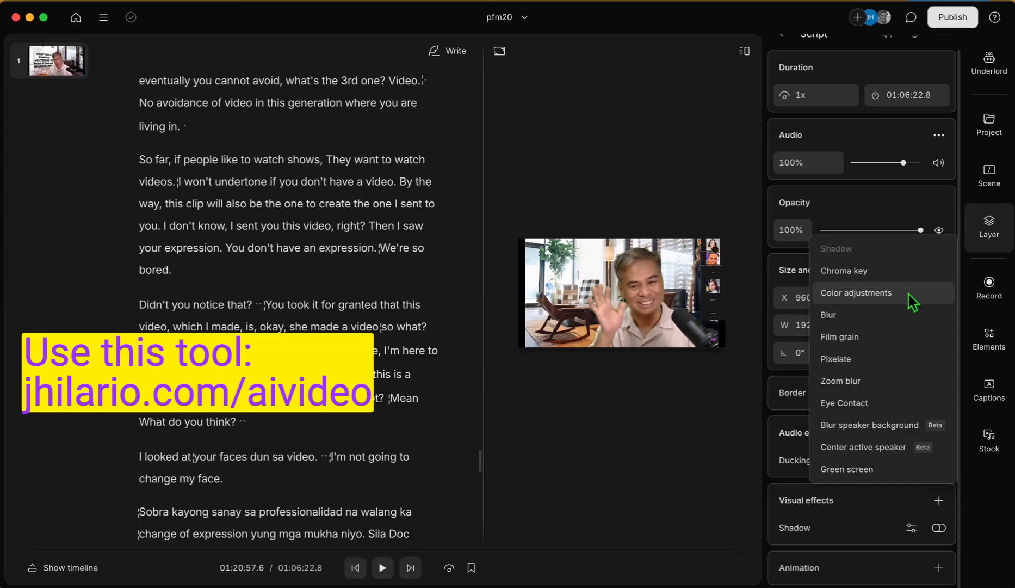
{"action": "left_click", "coordinate": [897, 301]}
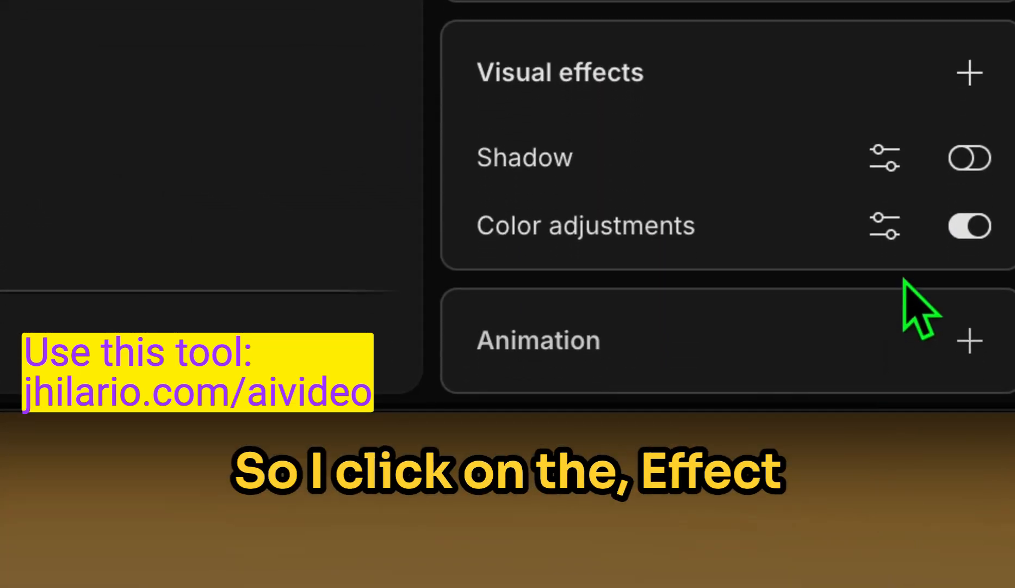
Step: Set the Color adjustments effect to 12% contrast and 16% saturation, and close its settings
{"action": "left_click", "coordinate": [883, 243]}
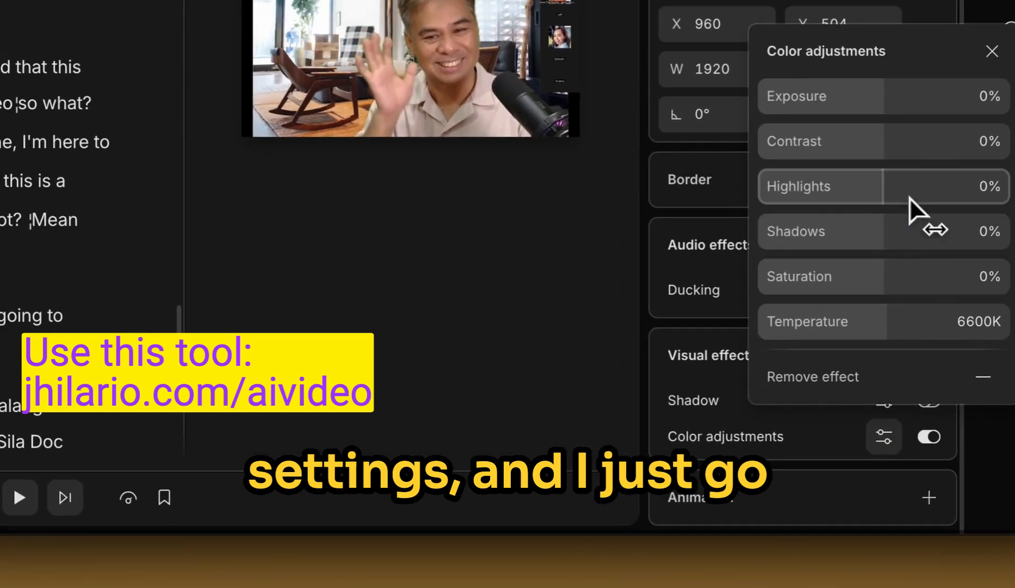
{"action": "left_click_drag", "start_coordinate": [892, 147], "coordinate": [914, 150]}
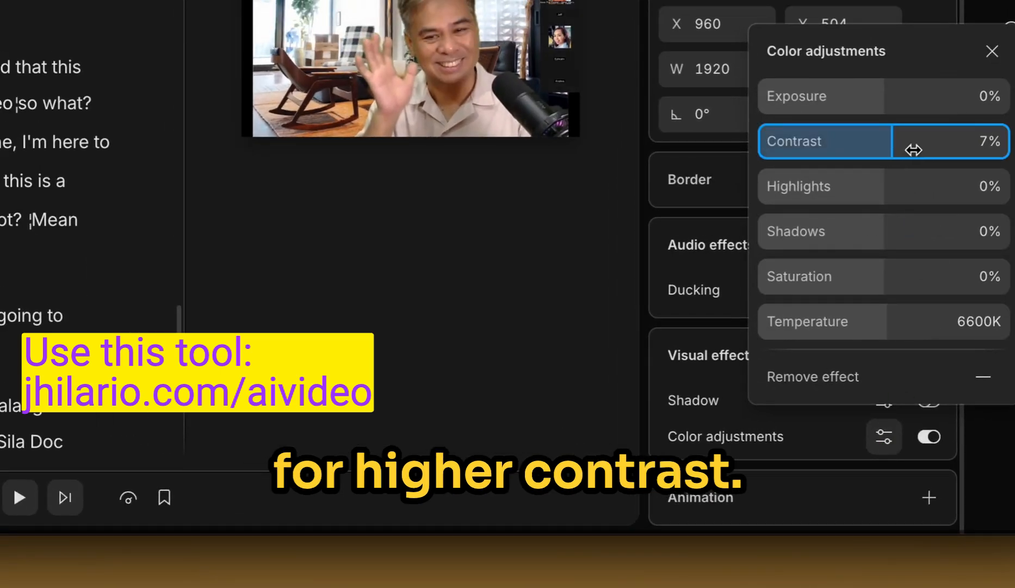
{"action": "left_click_drag", "start_coordinate": [880, 282], "coordinate": [925, 284]}
{"action": "left_click_drag", "start_coordinate": [884, 146], "coordinate": [901, 148]}
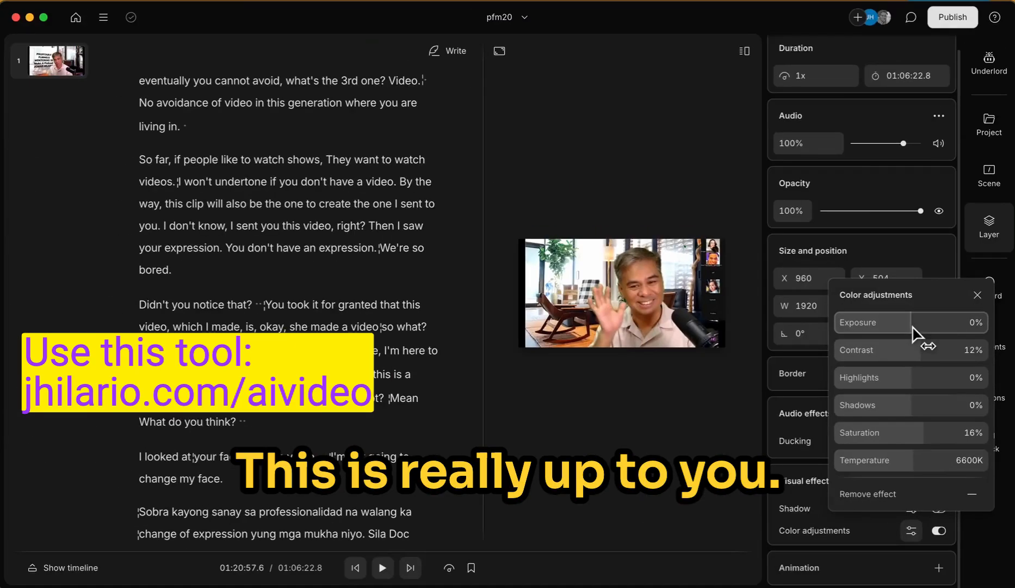
{"action": "left_click", "coordinate": [717, 474]}
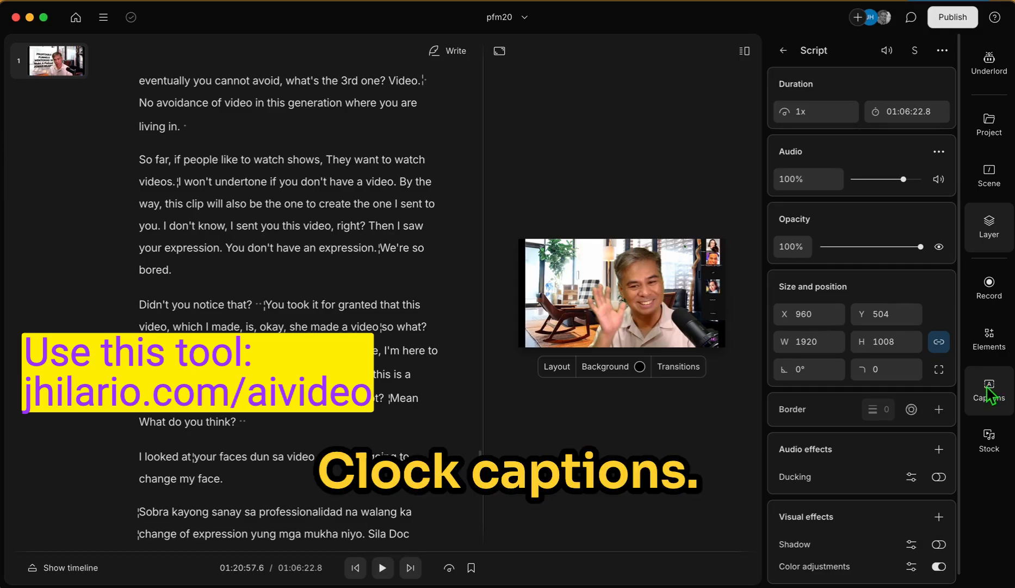
Step: Apply the Modern yellow waveform captions to all scenes and play the start of the video to check them
{"action": "left_click", "coordinate": [989, 393]}
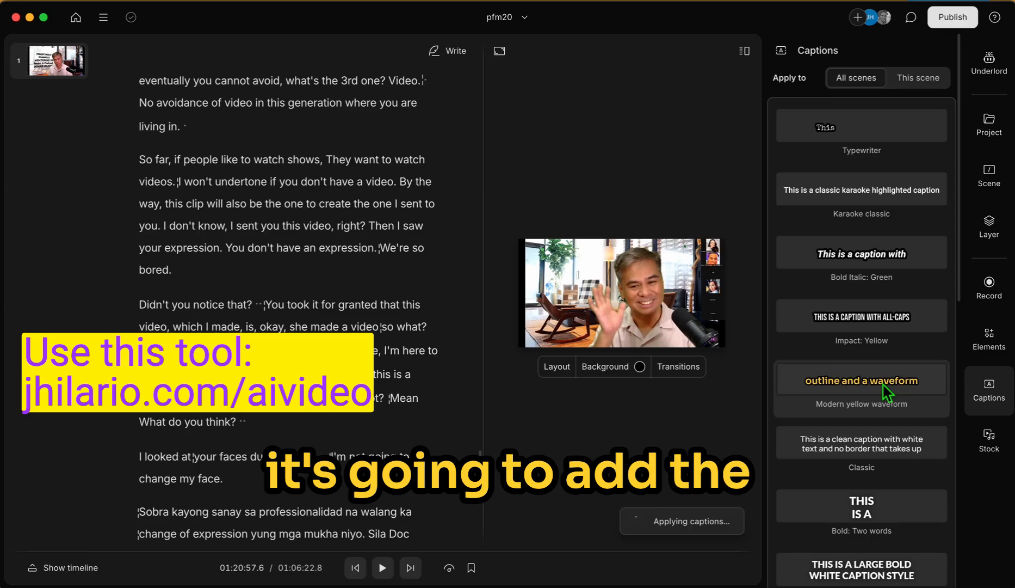
{"action": "left_click", "coordinate": [939, 413]}
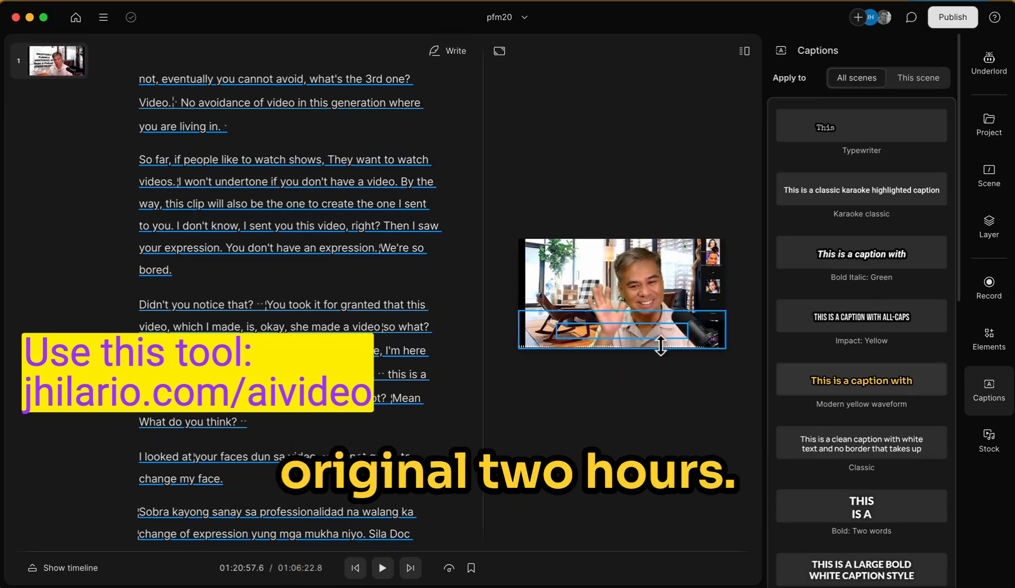
{"action": "left_click", "coordinate": [652, 329]}
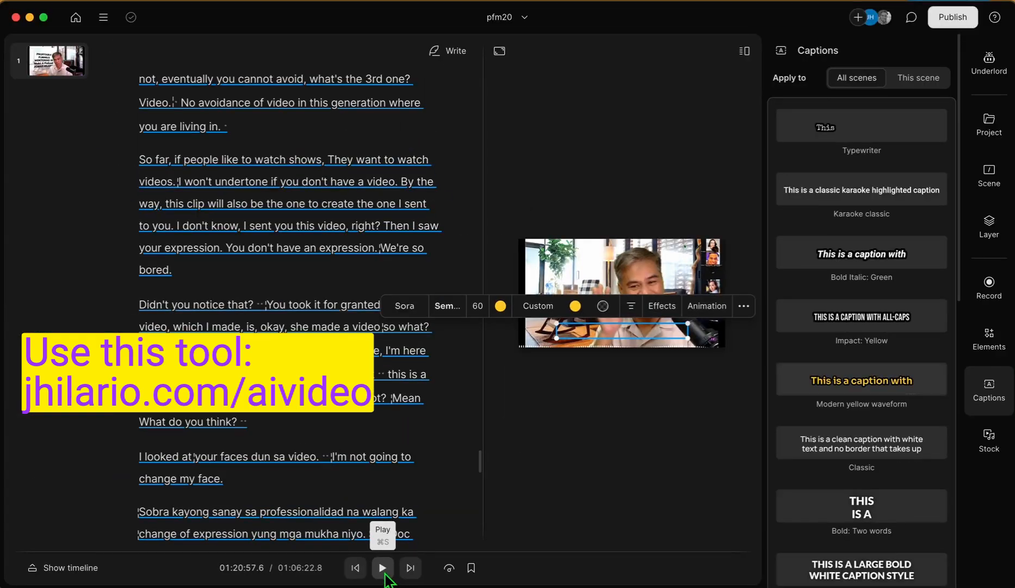
{"action": "left_click", "coordinate": [384, 568]}
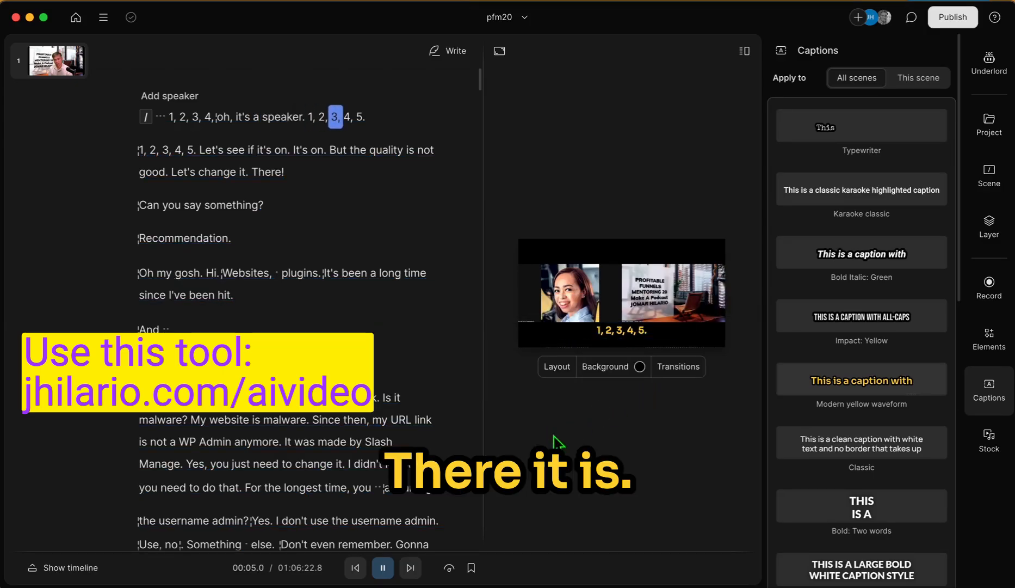
{"action": "left_click", "coordinate": [385, 579]}
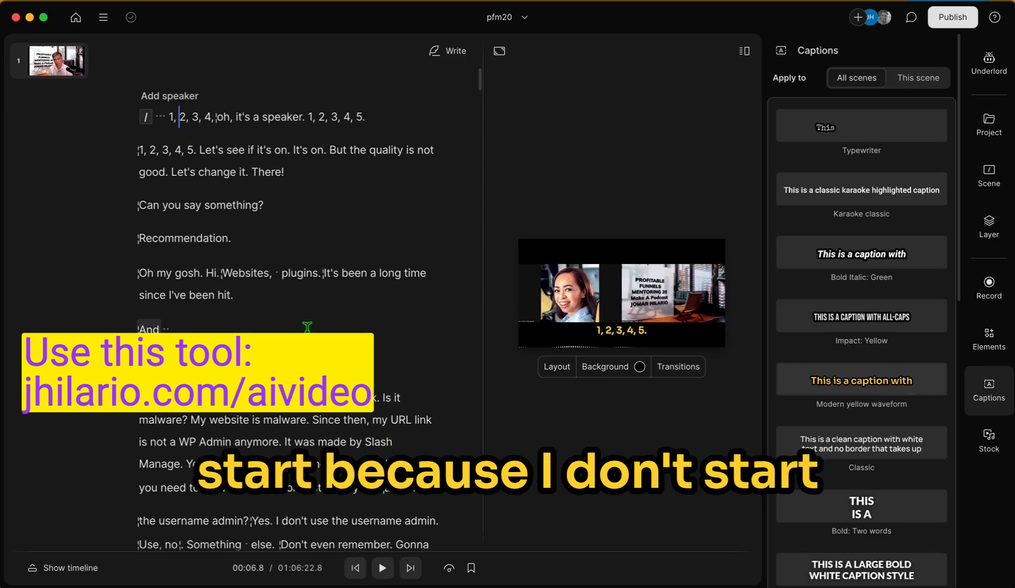
Step: Search the transcript for the word "amen"
{"action": "scroll", "coordinate": [307, 326], "scroll_direction": "down", "scroll_amount": 3}
{"action": "scroll", "coordinate": [307, 326], "scroll_direction": "up", "scroll_amount": 5}
{"action": "scroll", "coordinate": [307, 326], "scroll_direction": "down", "scroll_amount": 7}
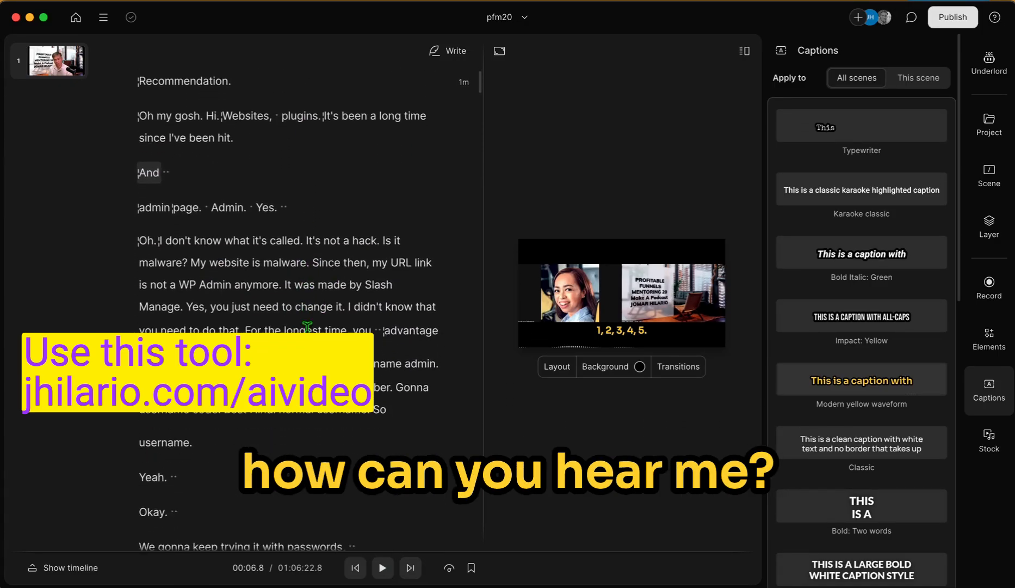
{"action": "scroll", "coordinate": [308, 327], "scroll_direction": "down", "scroll_amount": 1}
{"action": "left_click", "coordinate": [262, 323]}
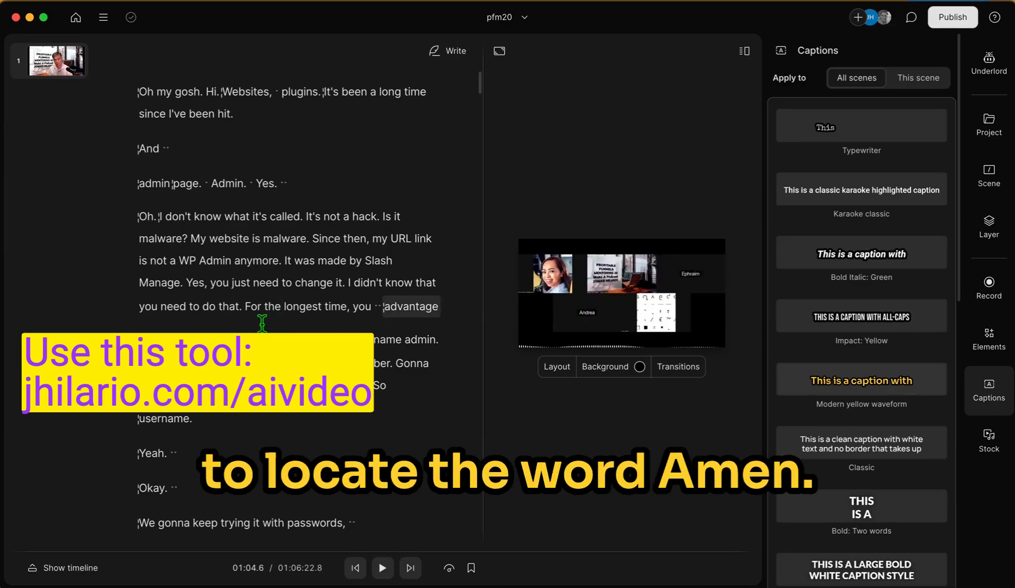
{"action": "key", "text": "cmd+f"}
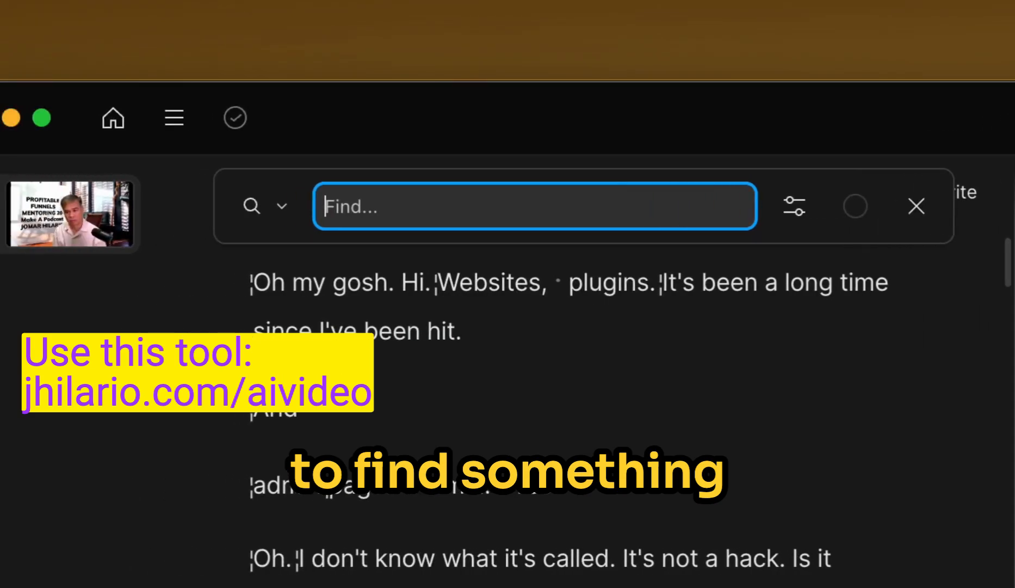
{"action": "type", "text": "a"}
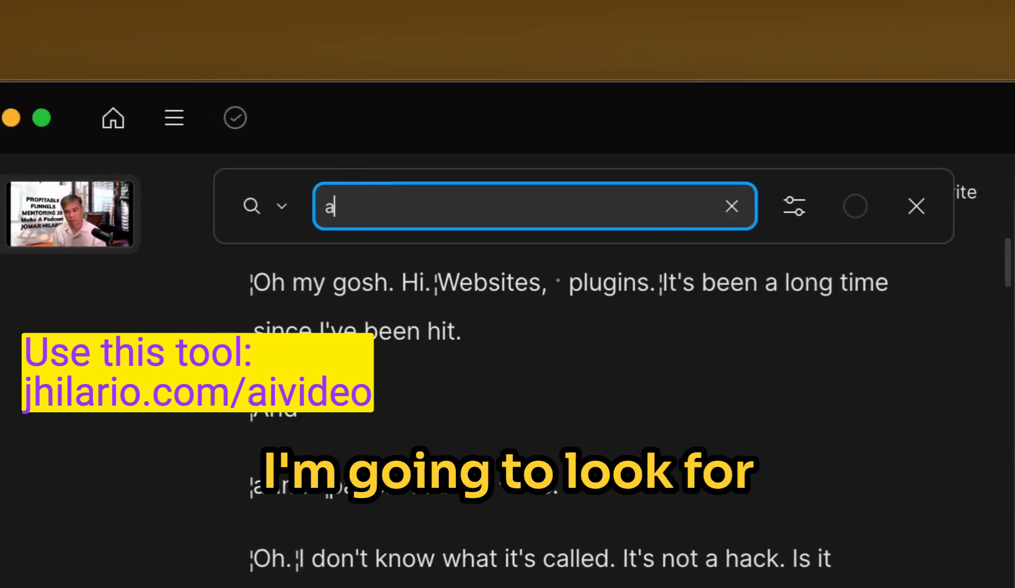
{"action": "type", "text": "men"}
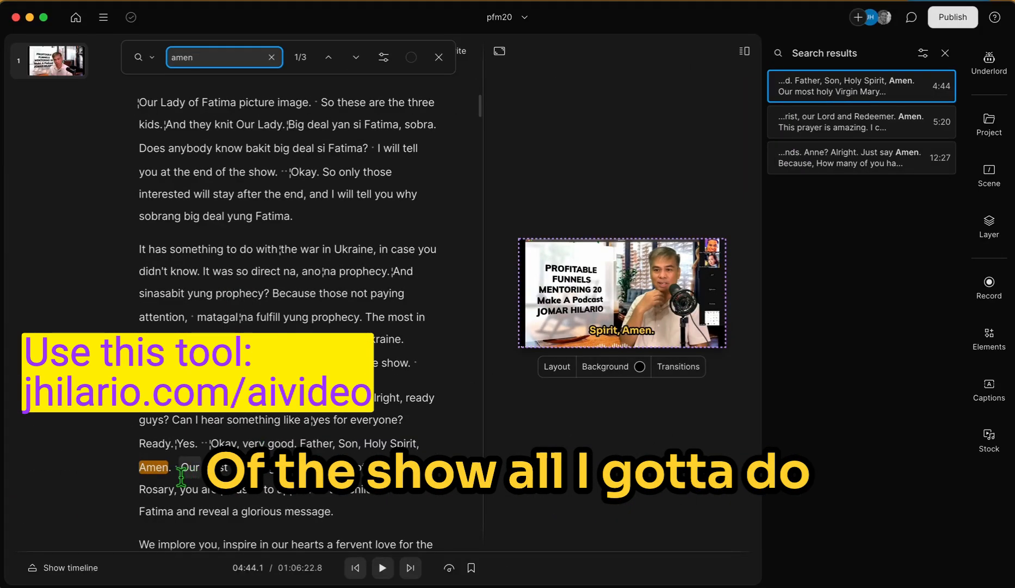
Step: Delete all transcript text before "Father, Son, Holy Spirit, Amen" so the video starts with the prayer
{"action": "left_click", "coordinate": [181, 478]}
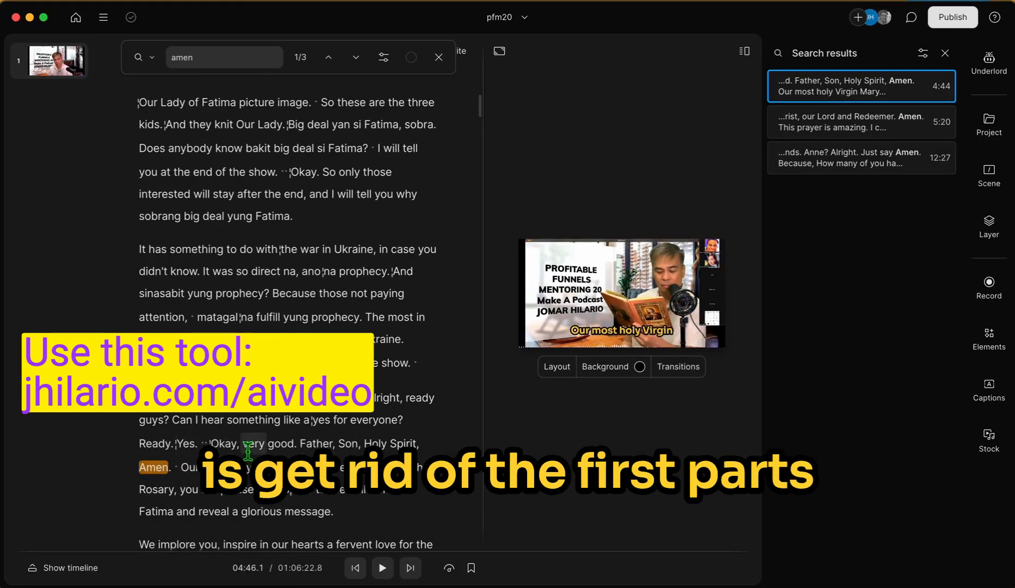
{"action": "left_click_drag", "start_coordinate": [294, 433], "coordinate": [174, 56]}
{"action": "scroll", "coordinate": [169, 43], "scroll_direction": "up", "scroll_amount": 20}
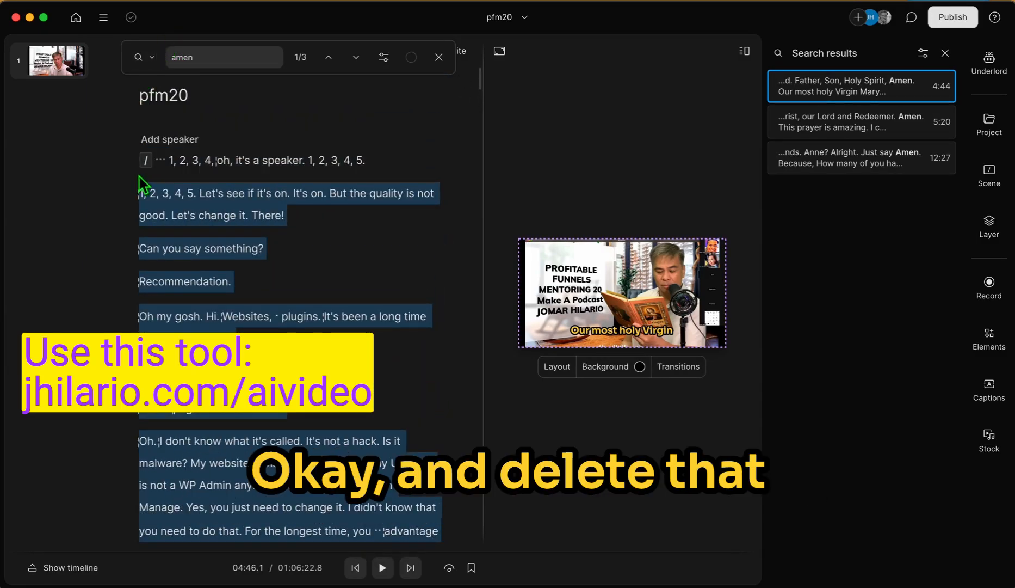
{"action": "key", "text": "BackSpace"}
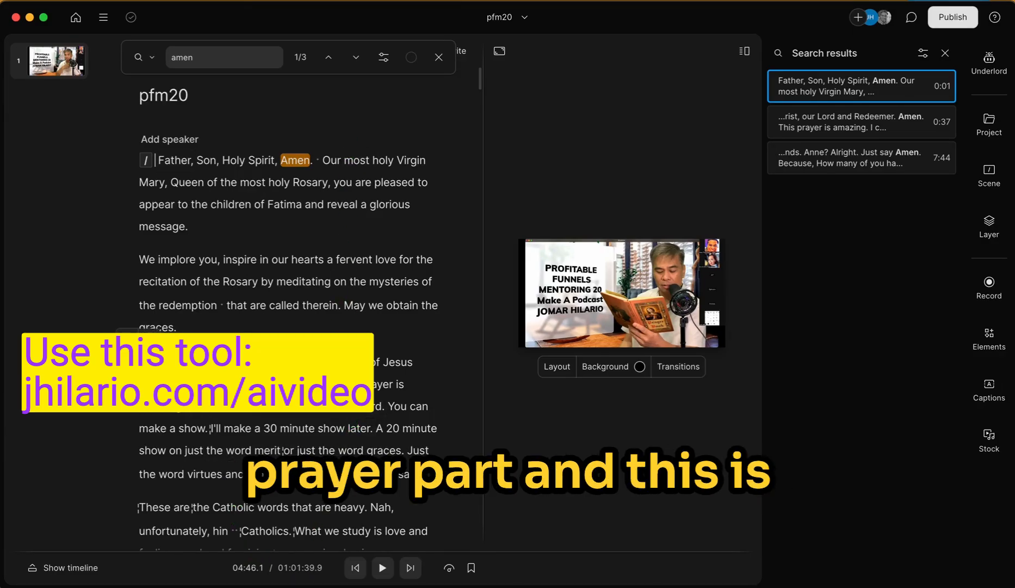
Step: Play short passages after the opening prayer to check for captions, and close the search results
{"action": "scroll", "coordinate": [348, 251], "scroll_direction": "down", "scroll_amount": 5}
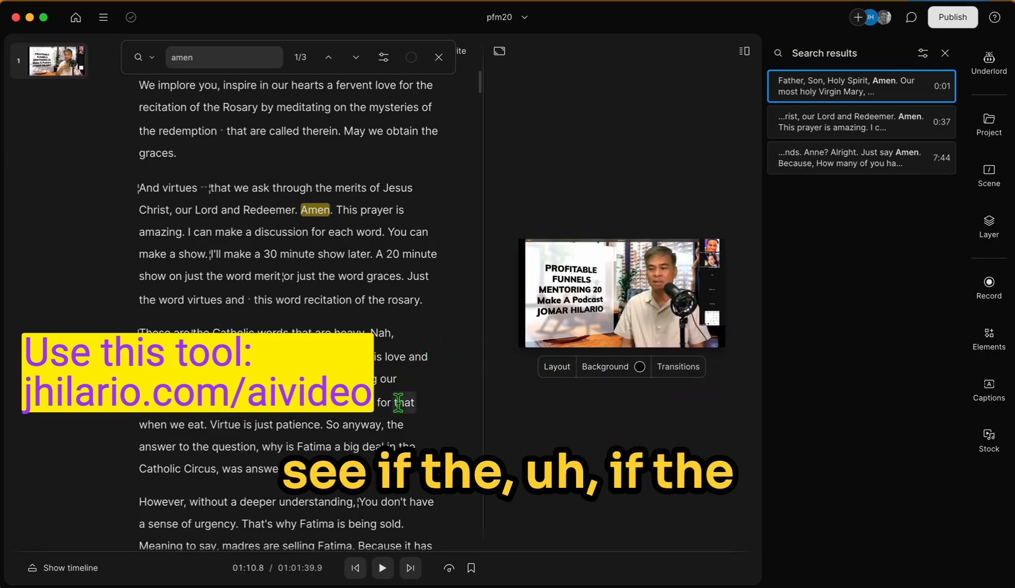
{"action": "mouse_move", "coordinate": [938, 87]}
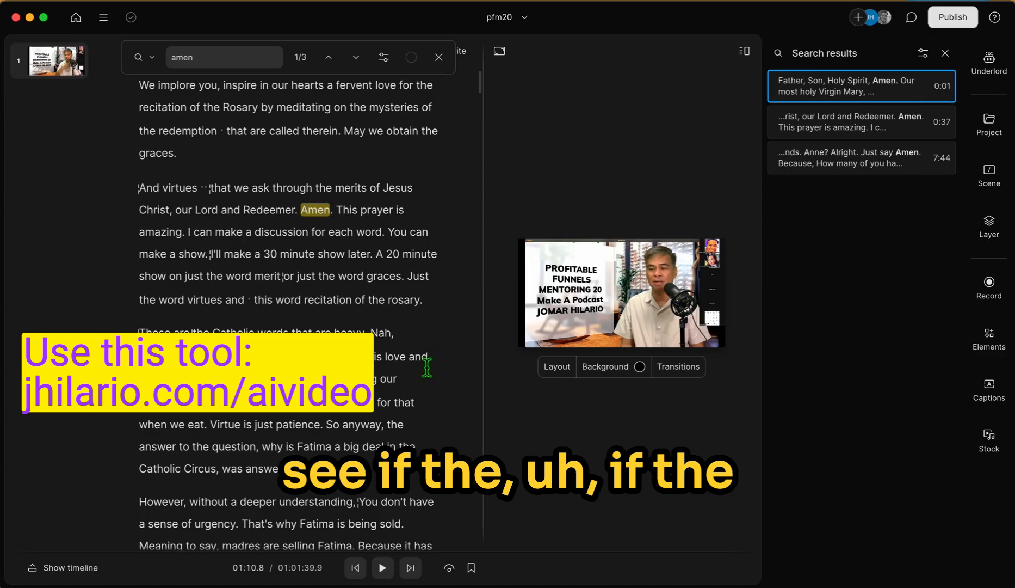
{"action": "left_click", "coordinate": [383, 572]}
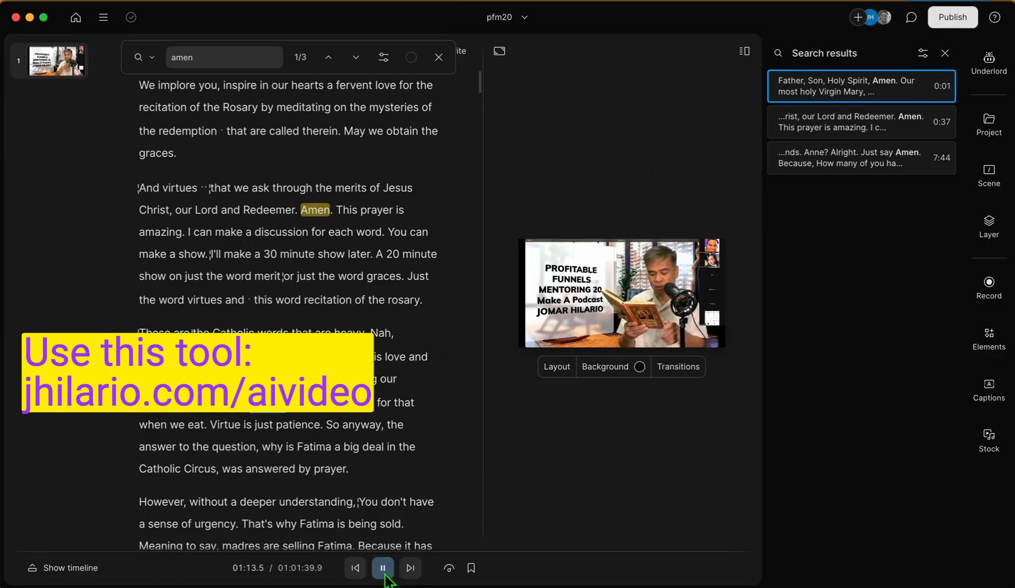
{"action": "left_click", "coordinate": [384, 572]}
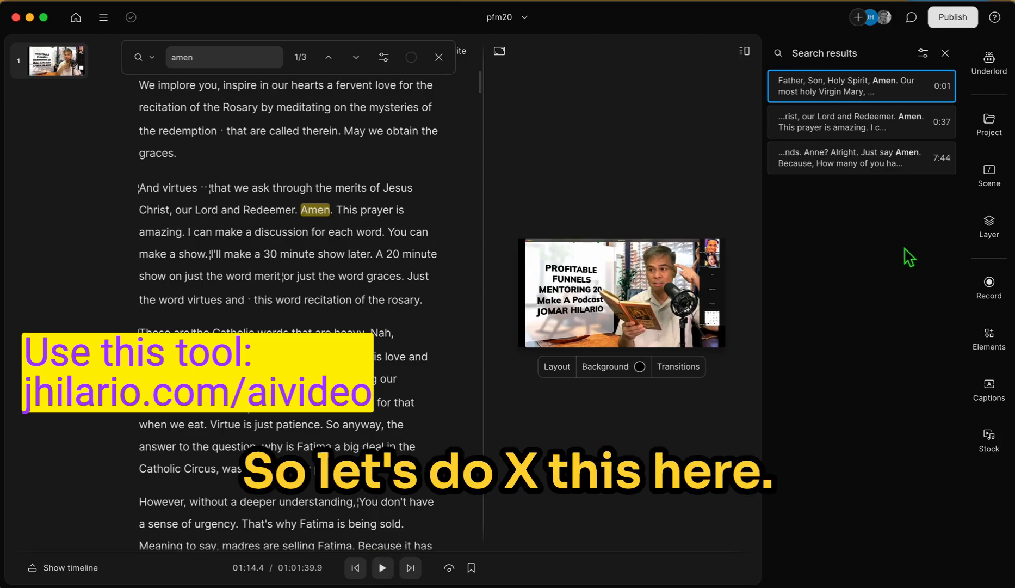
{"action": "left_click", "coordinate": [946, 53]}
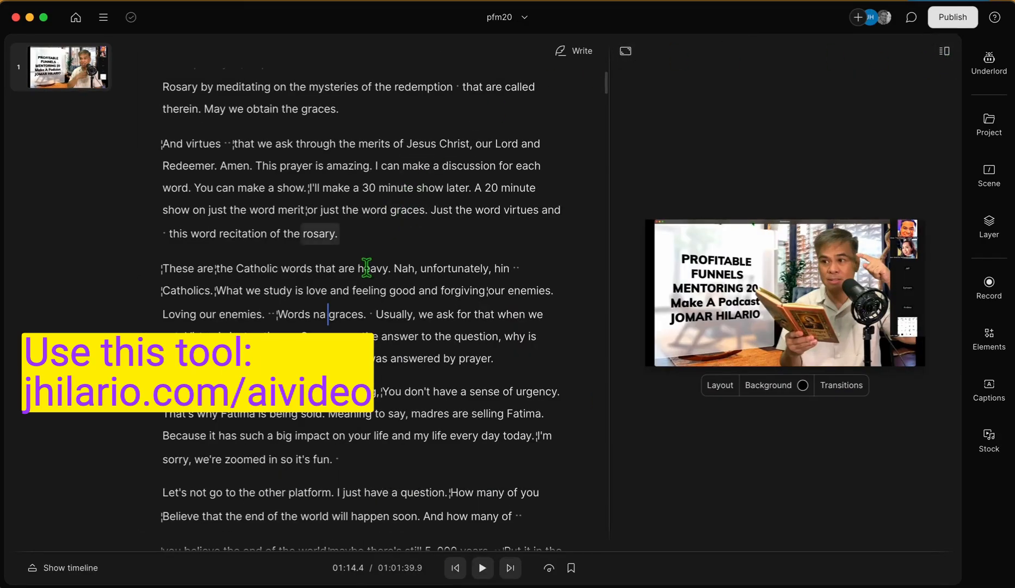
{"action": "left_click", "coordinate": [352, 290]}
{"action": "key", "text": "space"}
{"action": "key", "text": "space"}
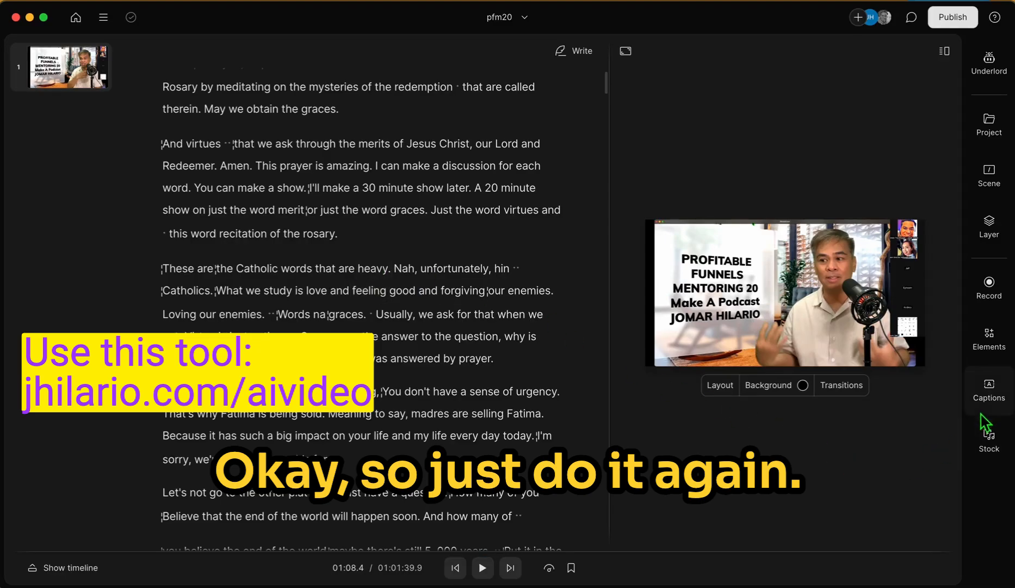
Step: Reapply the Modern yellow waveform captions to all scenes and play part of the opening prayer to check them
{"action": "left_click", "coordinate": [989, 389]}
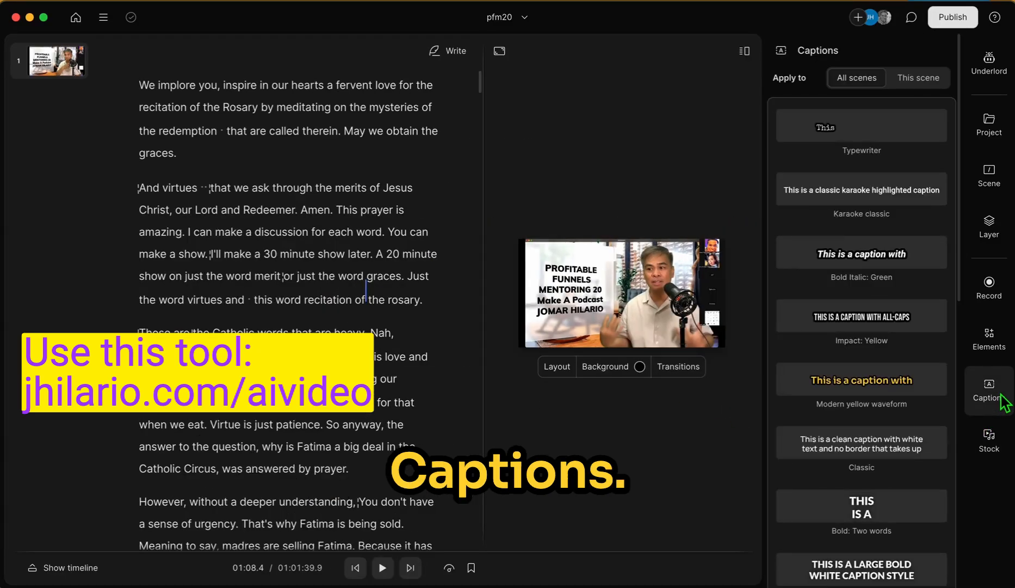
{"action": "left_click", "coordinate": [873, 388]}
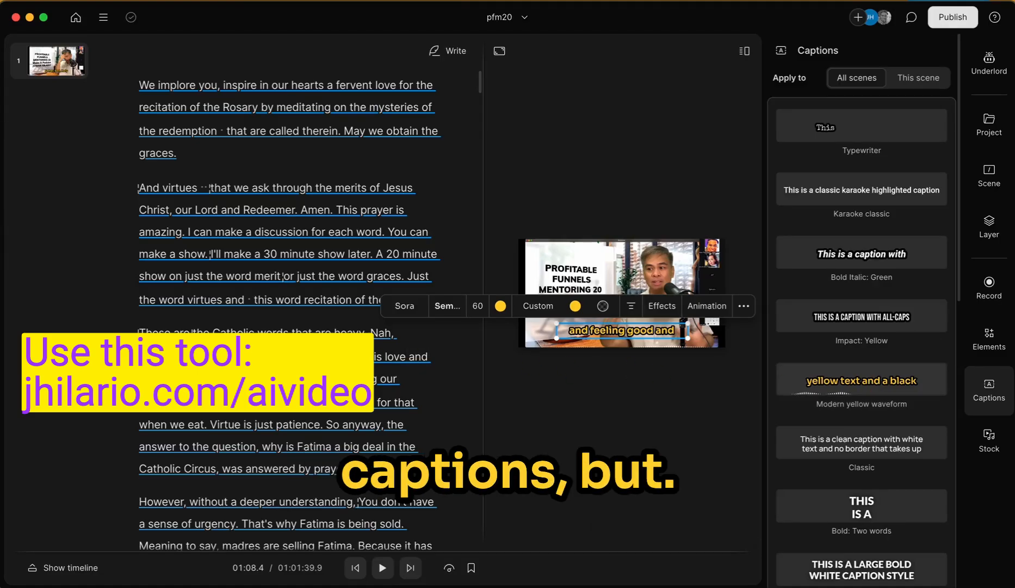
{"action": "scroll", "coordinate": [256, 216], "scroll_direction": "up", "scroll_amount": 5}
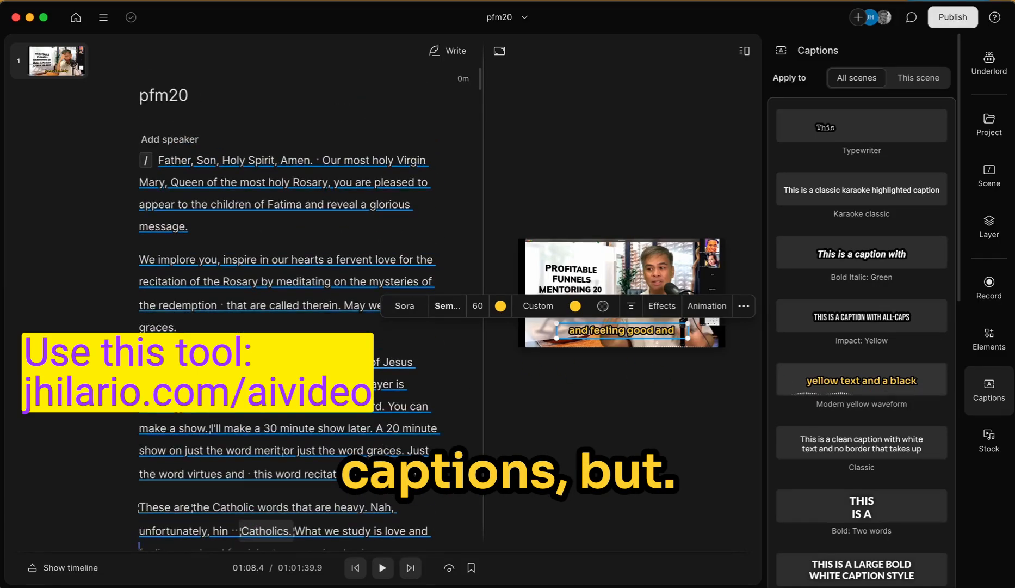
{"action": "left_click", "coordinate": [256, 210]}
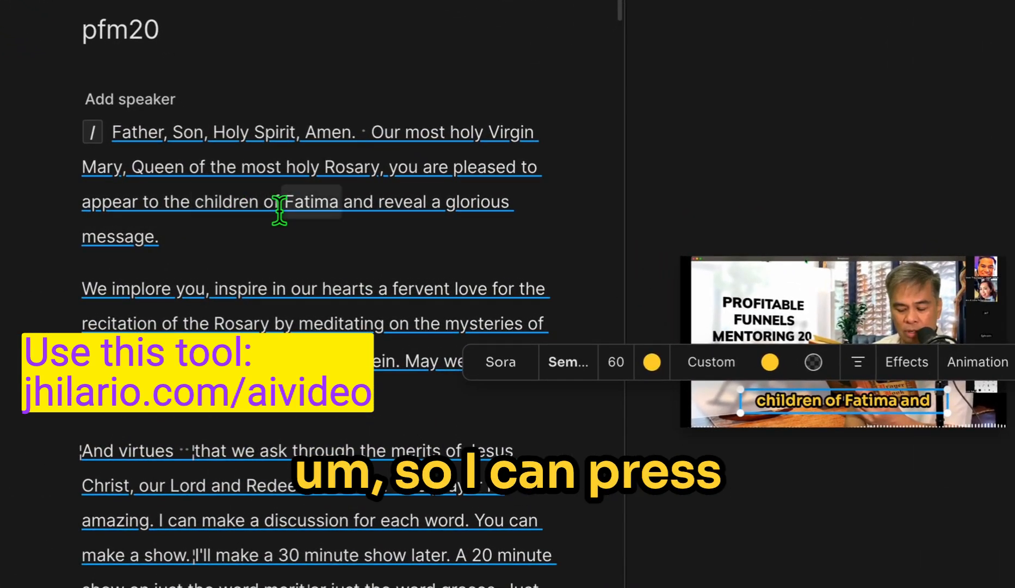
{"action": "key", "text": "space"}
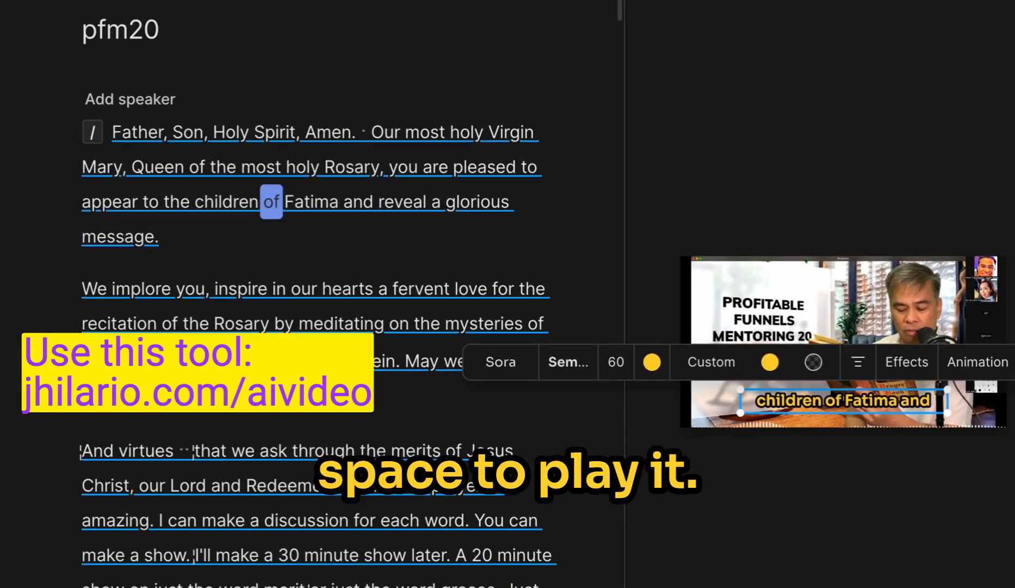
{"action": "key", "text": "space"}
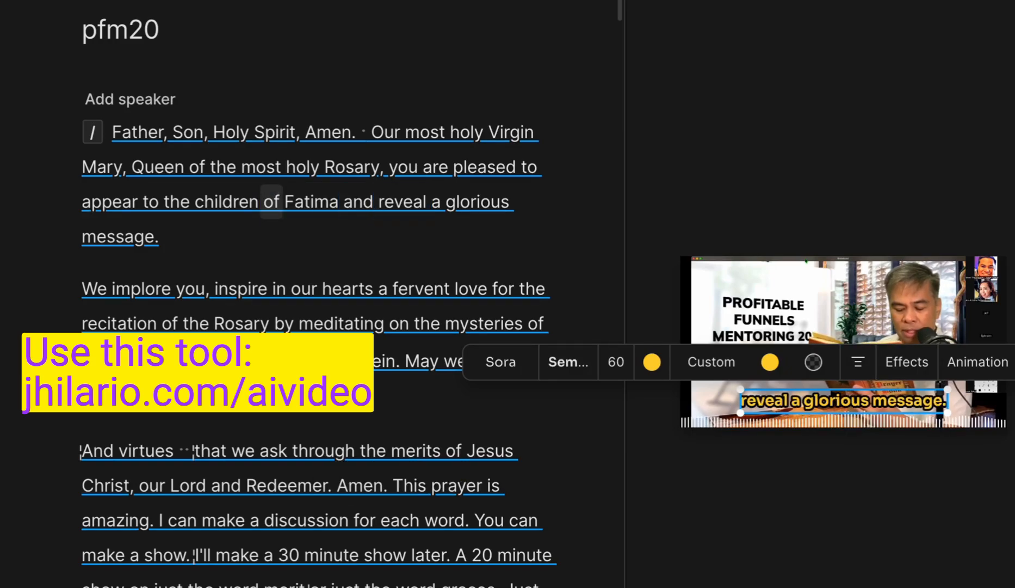
Step: Play a passage around the 23-minute mark of the transcript to check its captions
{"action": "scroll", "coordinate": [292, 288], "scroll_direction": "down", "scroll_amount": 20}
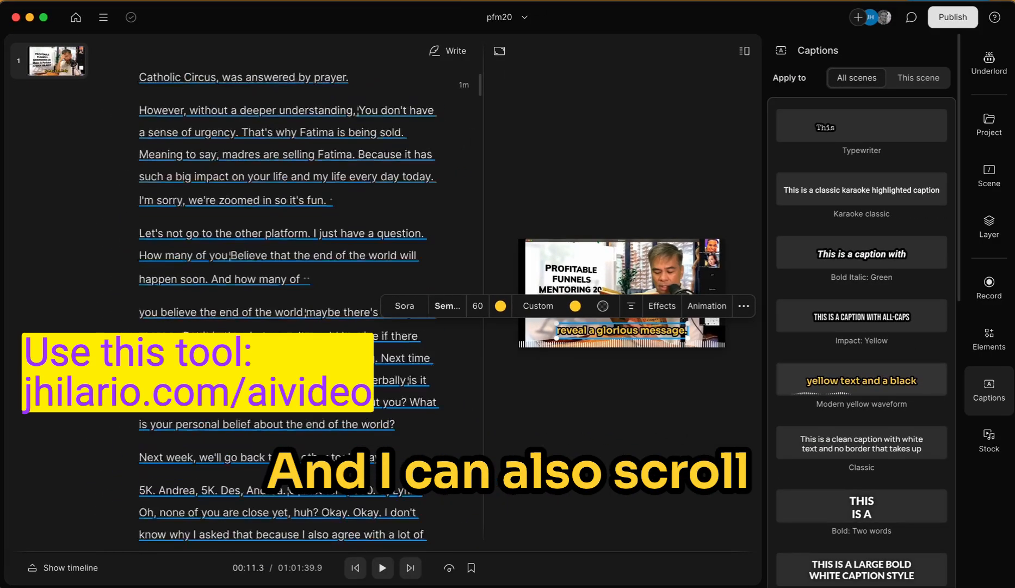
{"action": "scroll", "coordinate": [292, 289], "scroll_direction": "up", "scroll_amount": 15}
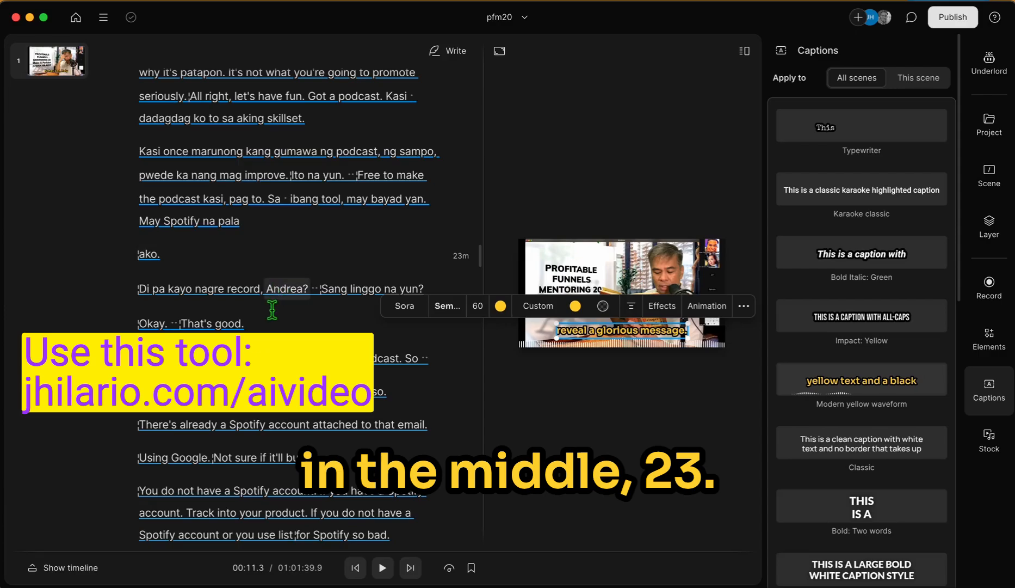
{"action": "left_click", "coordinate": [271, 286]}
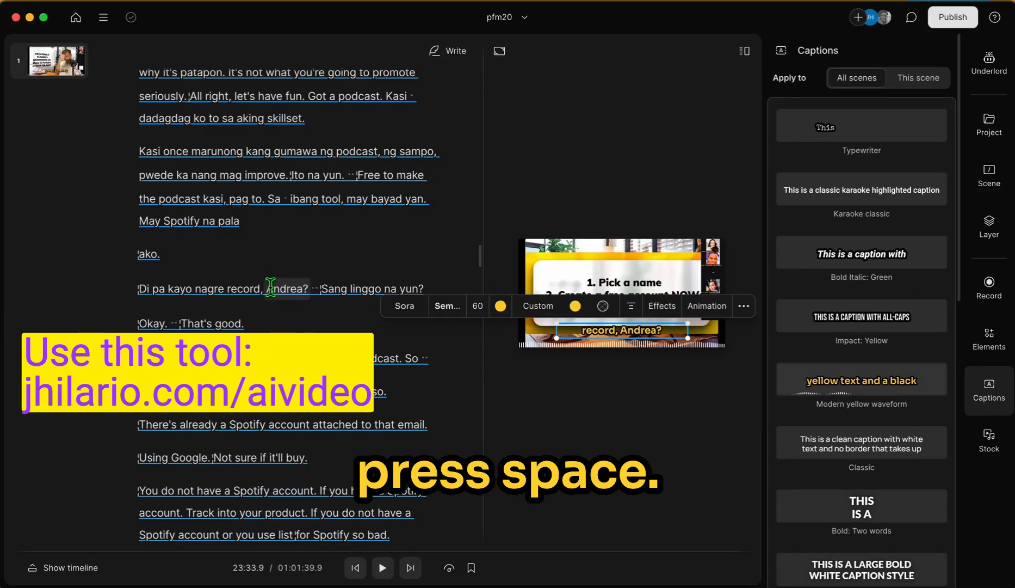
{"action": "key", "text": "space"}
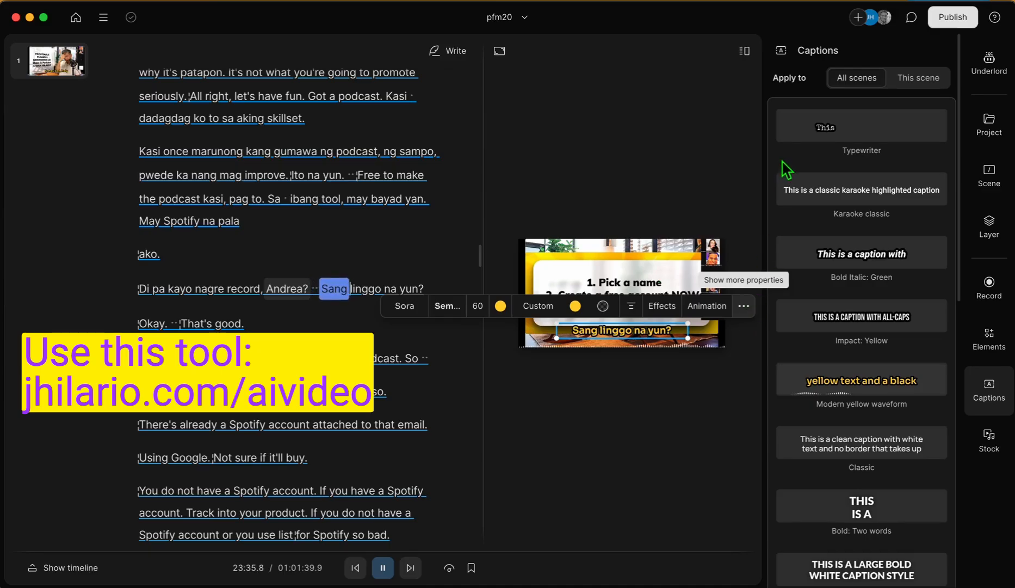
{"action": "left_click", "coordinate": [546, 398]}
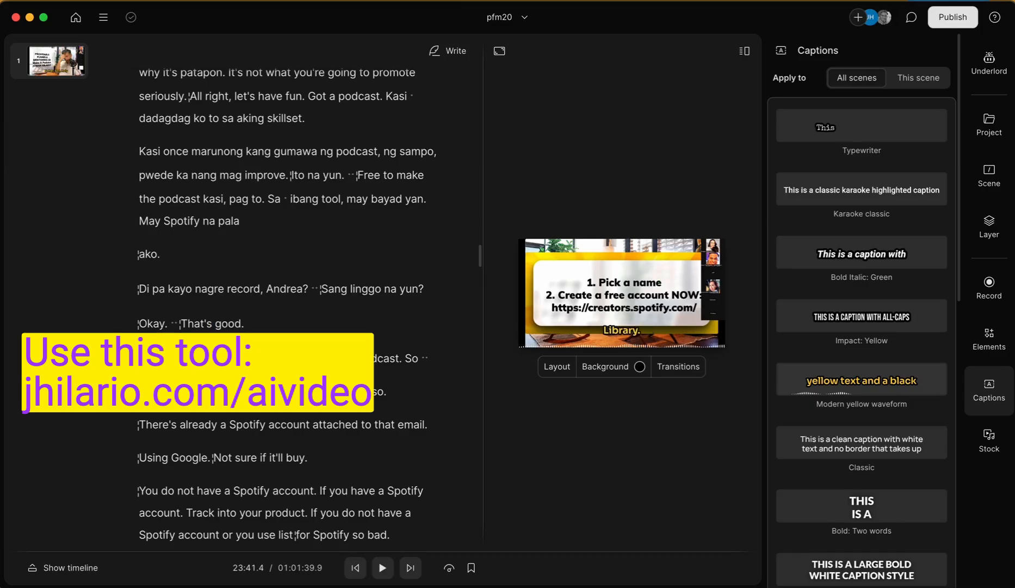
{"action": "key", "text": "space"}
Step: Play the "big, bold style" passage around the 27-minute mark to check its captions and look over the surrounding transcript
{"action": "scroll", "coordinate": [284, 420], "scroll_direction": "down", "scroll_amount": 20}
{"action": "left_click", "coordinate": [305, 387]}
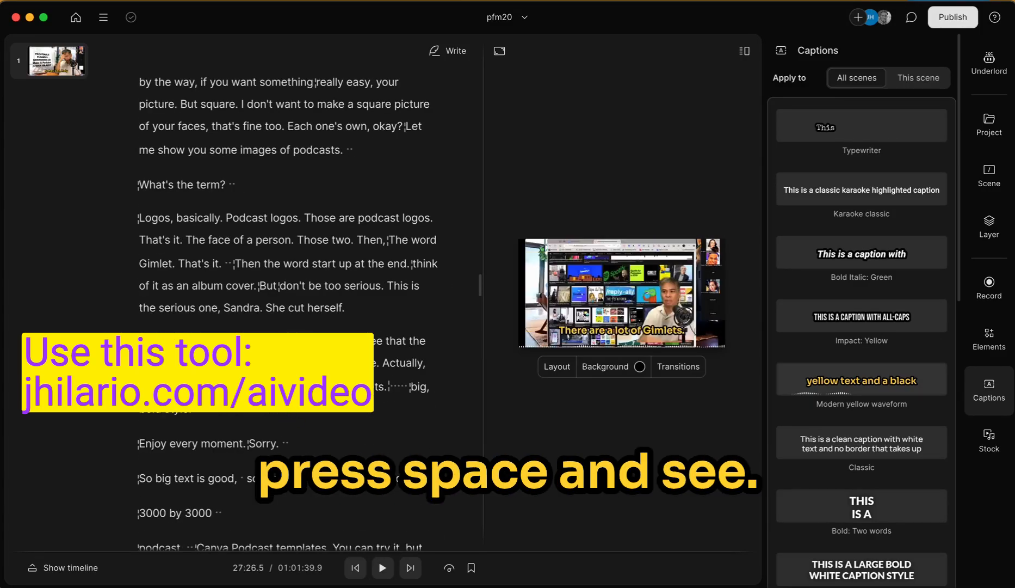
{"action": "key", "text": "space"}
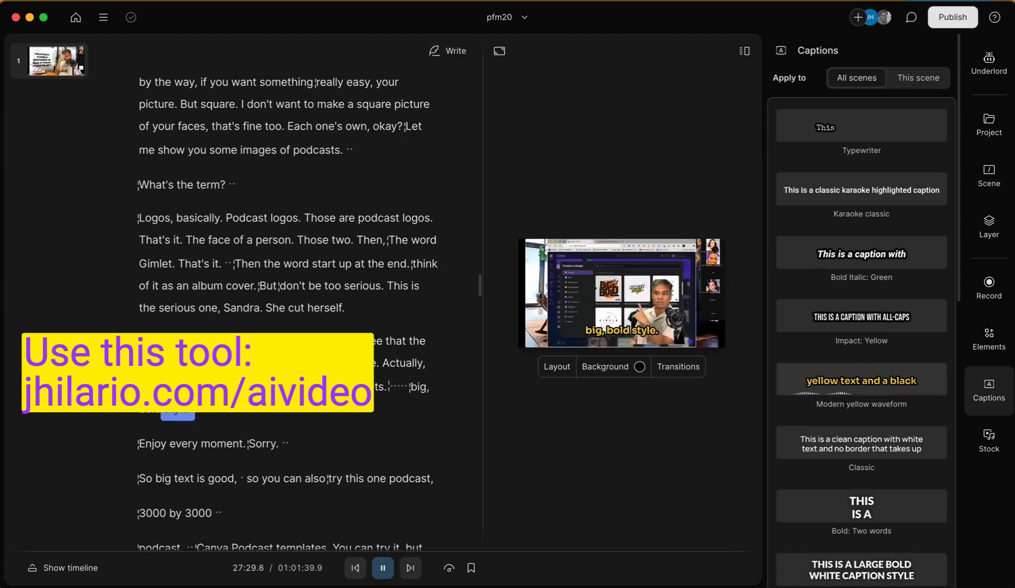
{"action": "key", "text": "space"}
{"action": "scroll", "coordinate": [880, 356], "scroll_direction": "down", "scroll_amount": 10}
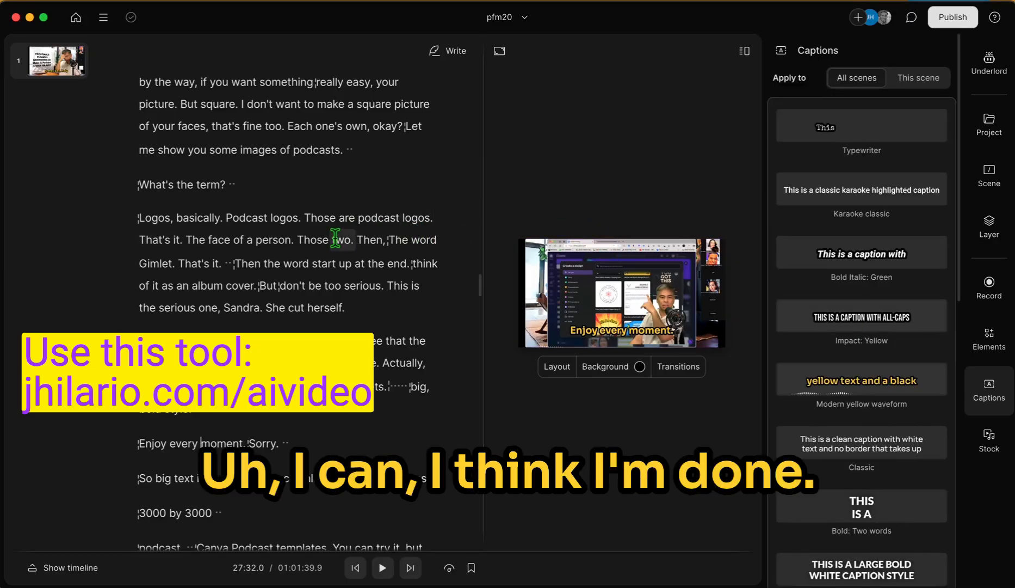
{"action": "scroll", "coordinate": [341, 238], "scroll_direction": "up", "scroll_amount": 10}
{"action": "scroll", "coordinate": [335, 237], "scroll_direction": "up", "scroll_amount": 10}
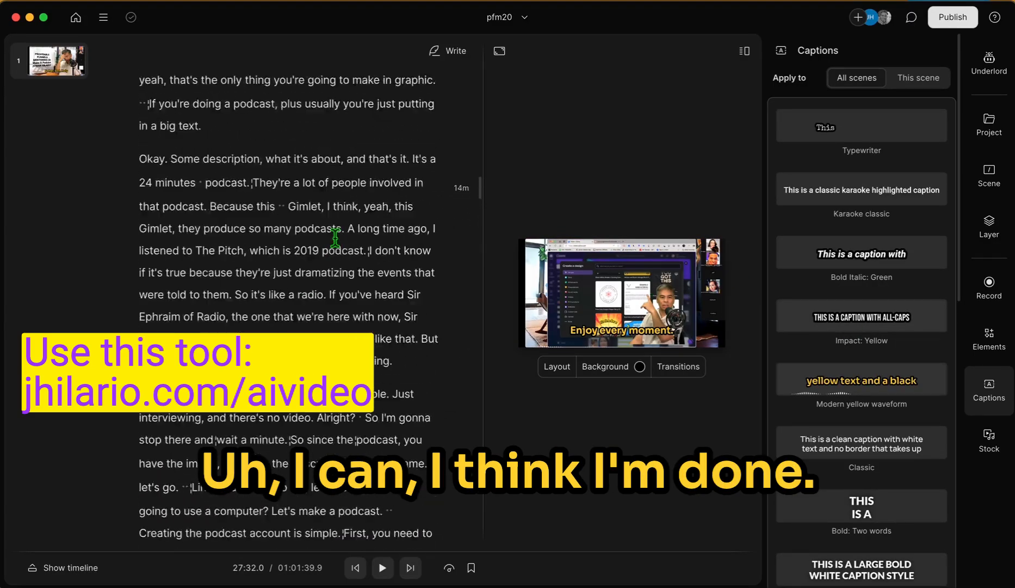
Step: Export the current composition as a video at Max resolution and High quality, saving the file as pfm20b.mp4
{"action": "left_click", "coordinate": [954, 18]}
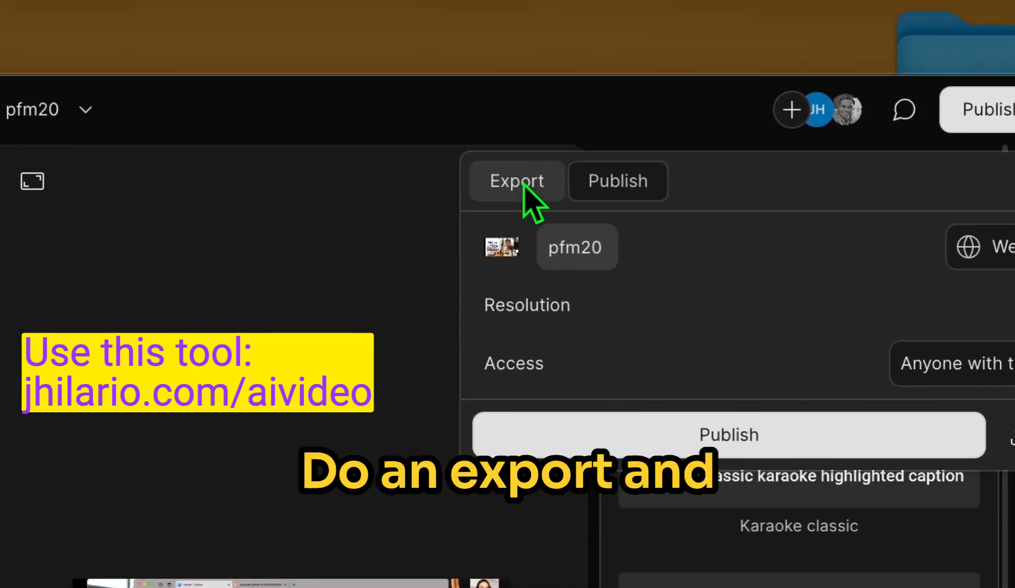
{"action": "left_click", "coordinate": [522, 54]}
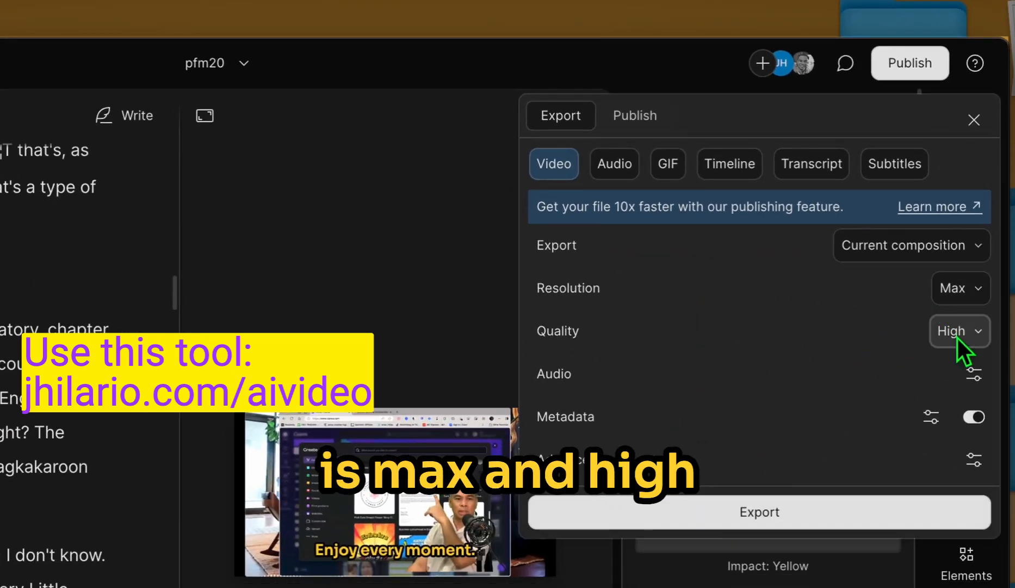
{"action": "left_click", "coordinate": [759, 515]}
{"action": "key", "text": "Right"}
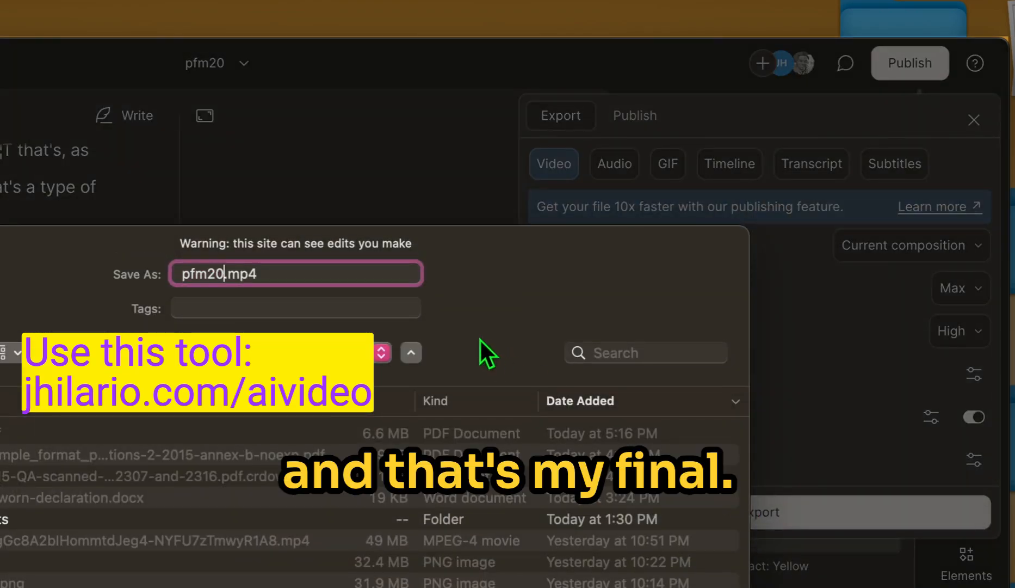
{"action": "type", "text": "b"}
{"action": "key", "text": "Return"}
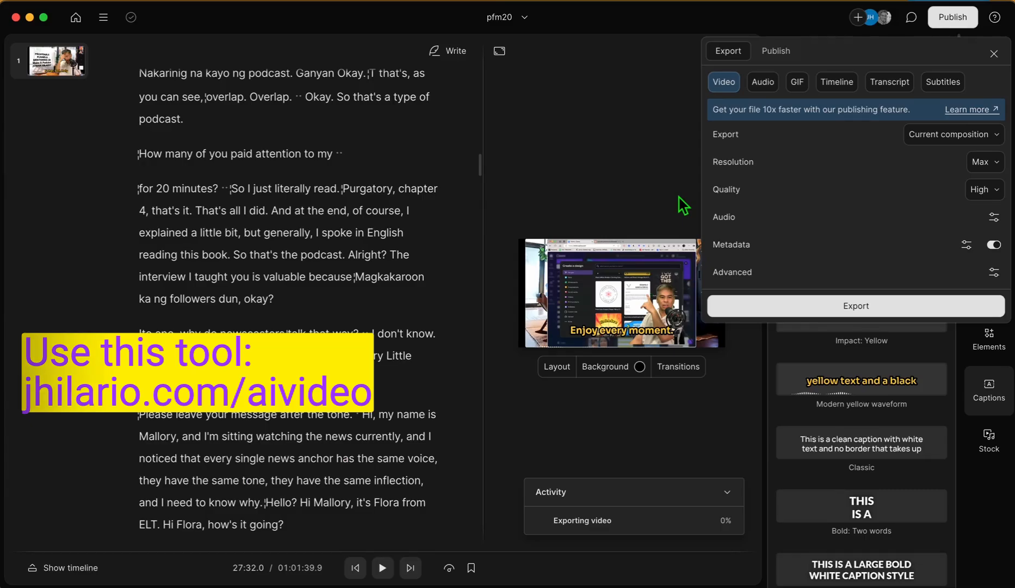
{"action": "left_click", "coordinate": [675, 118]}
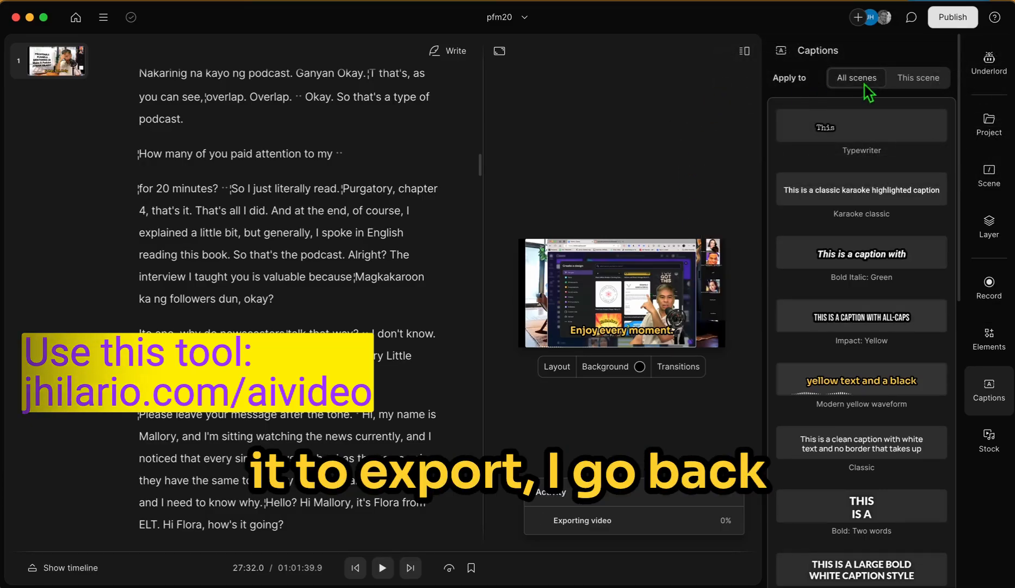
Step: Have Underlord draft a YouTube description for the video without examples or custom instructions, and copy the generated text
{"action": "left_click", "coordinate": [1001, 75]}
{"action": "scroll", "coordinate": [860, 378], "scroll_direction": "down", "scroll_amount": 5}
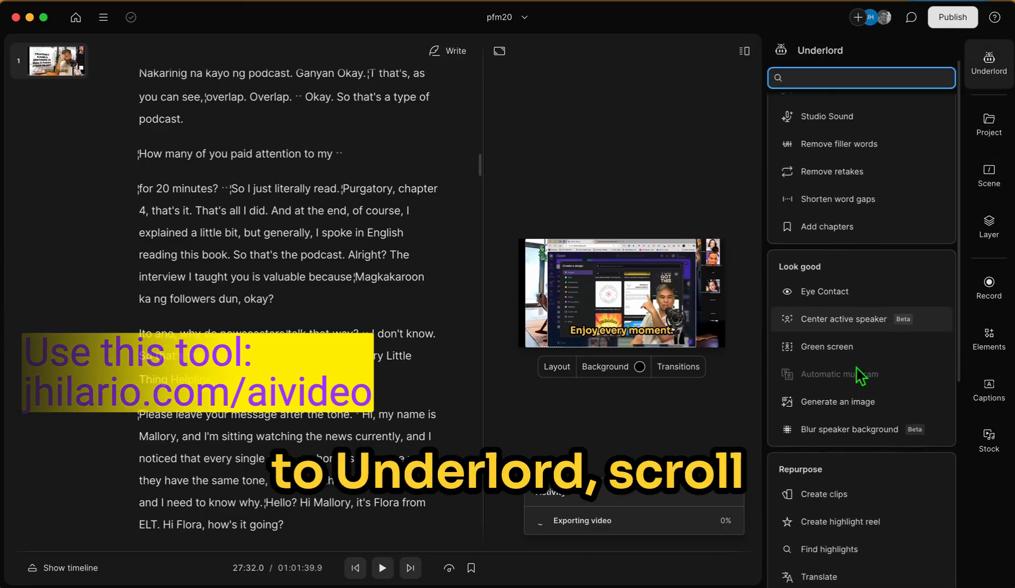
{"action": "scroll", "coordinate": [876, 512], "scroll_direction": "down", "scroll_amount": 4}
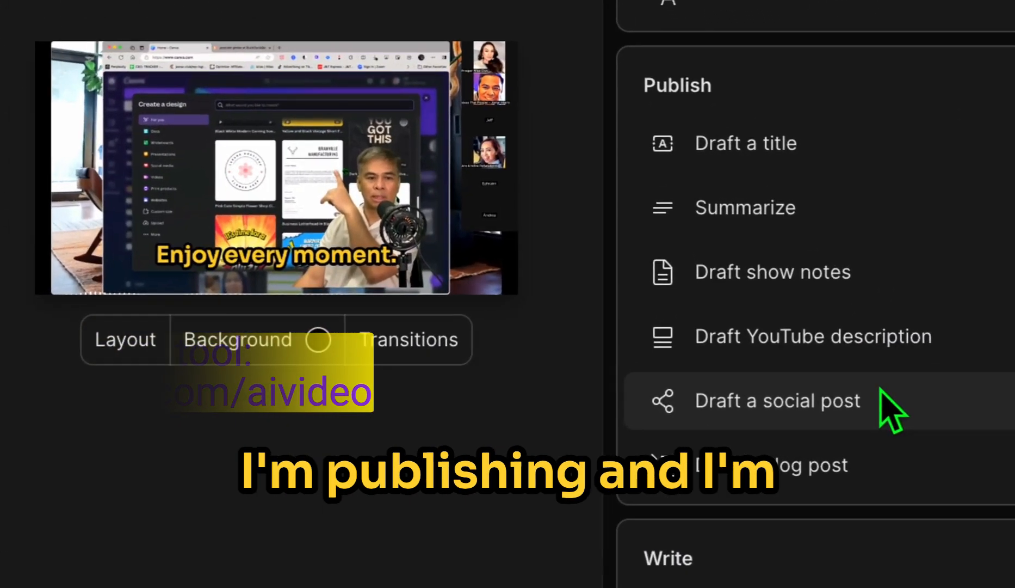
{"action": "mouse_move", "coordinate": [886, 367]}
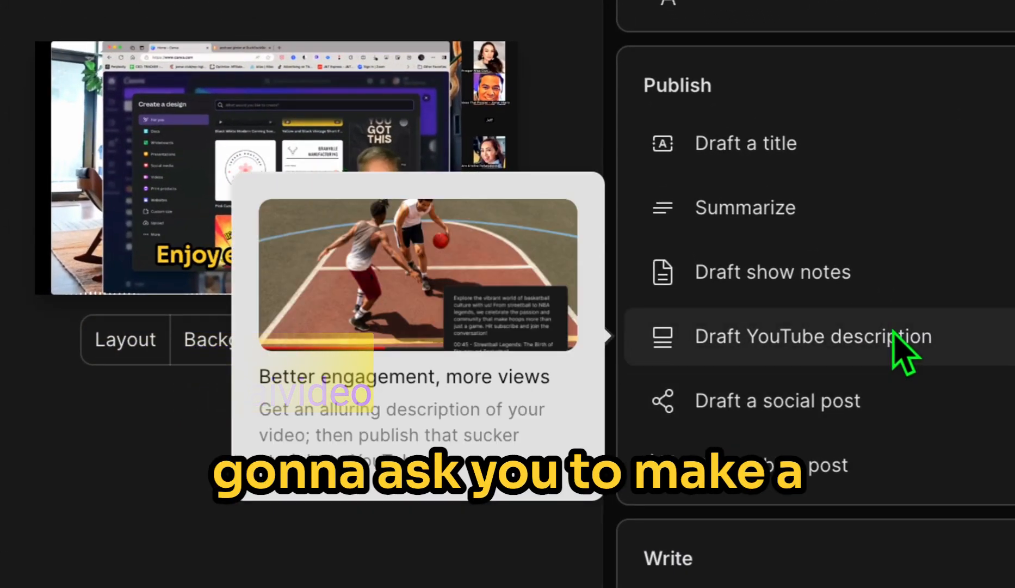
{"action": "left_click", "coordinate": [894, 335]}
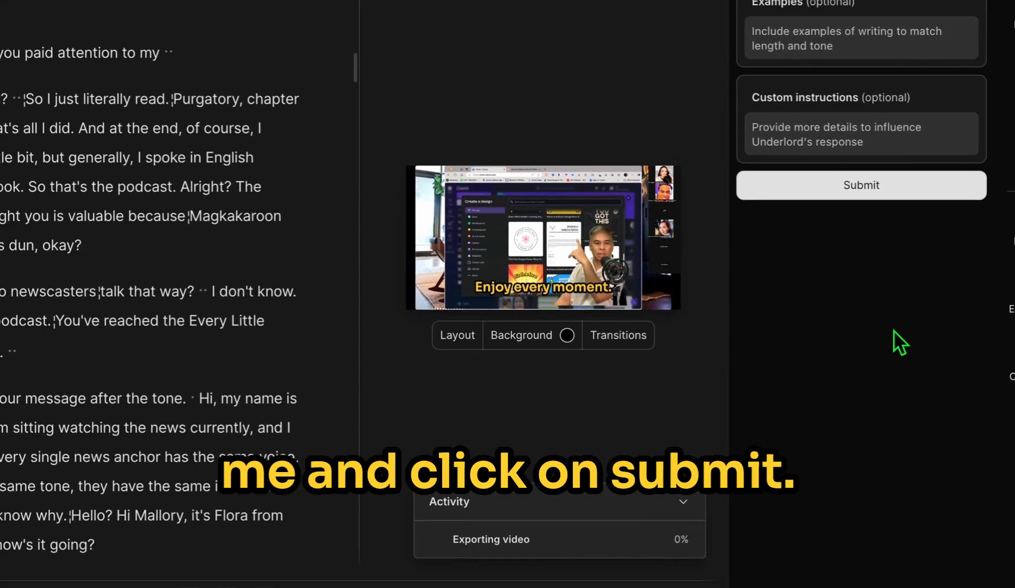
{"action": "left_click", "coordinate": [894, 182]}
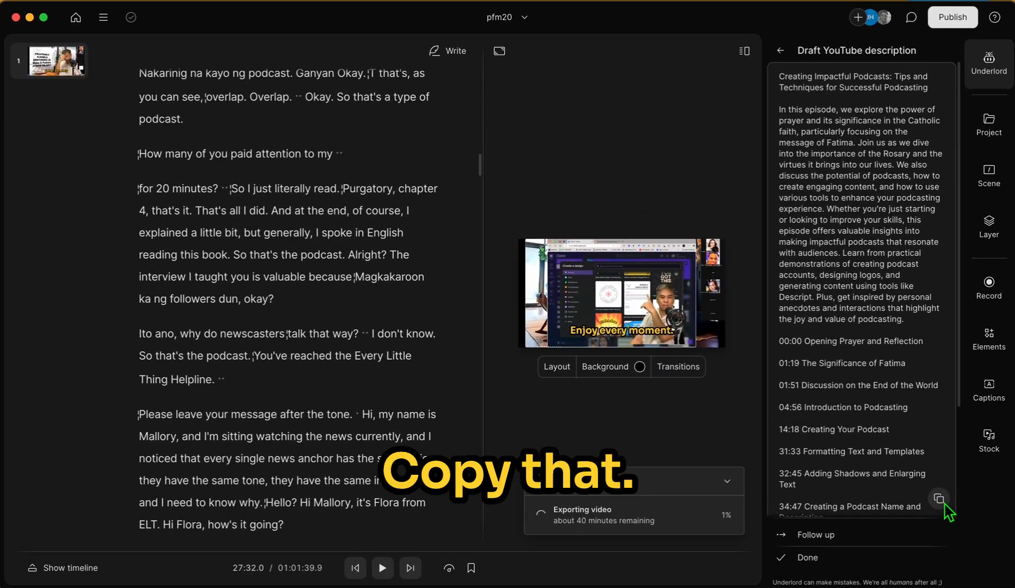
{"action": "left_click", "coordinate": [941, 501]}
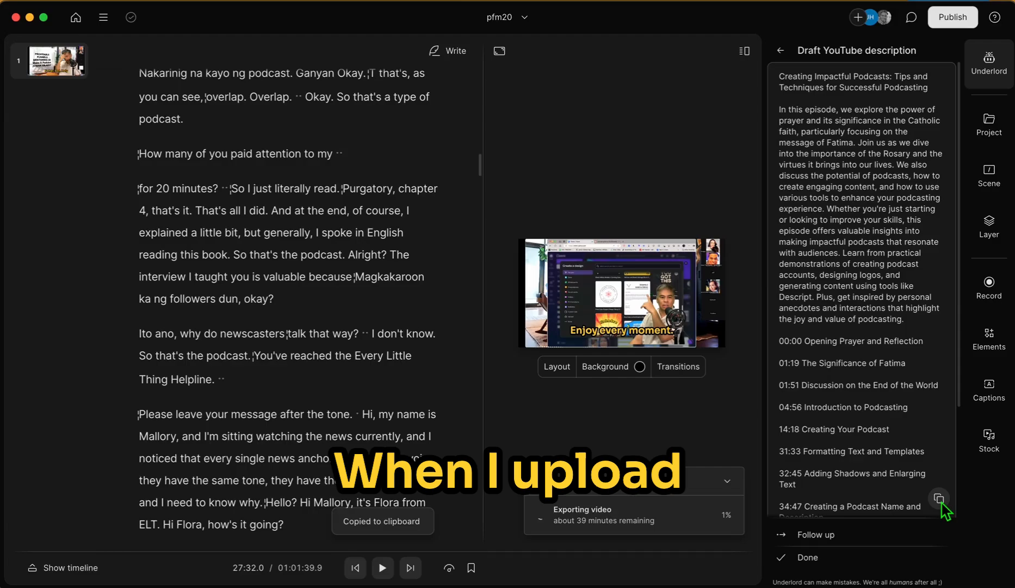